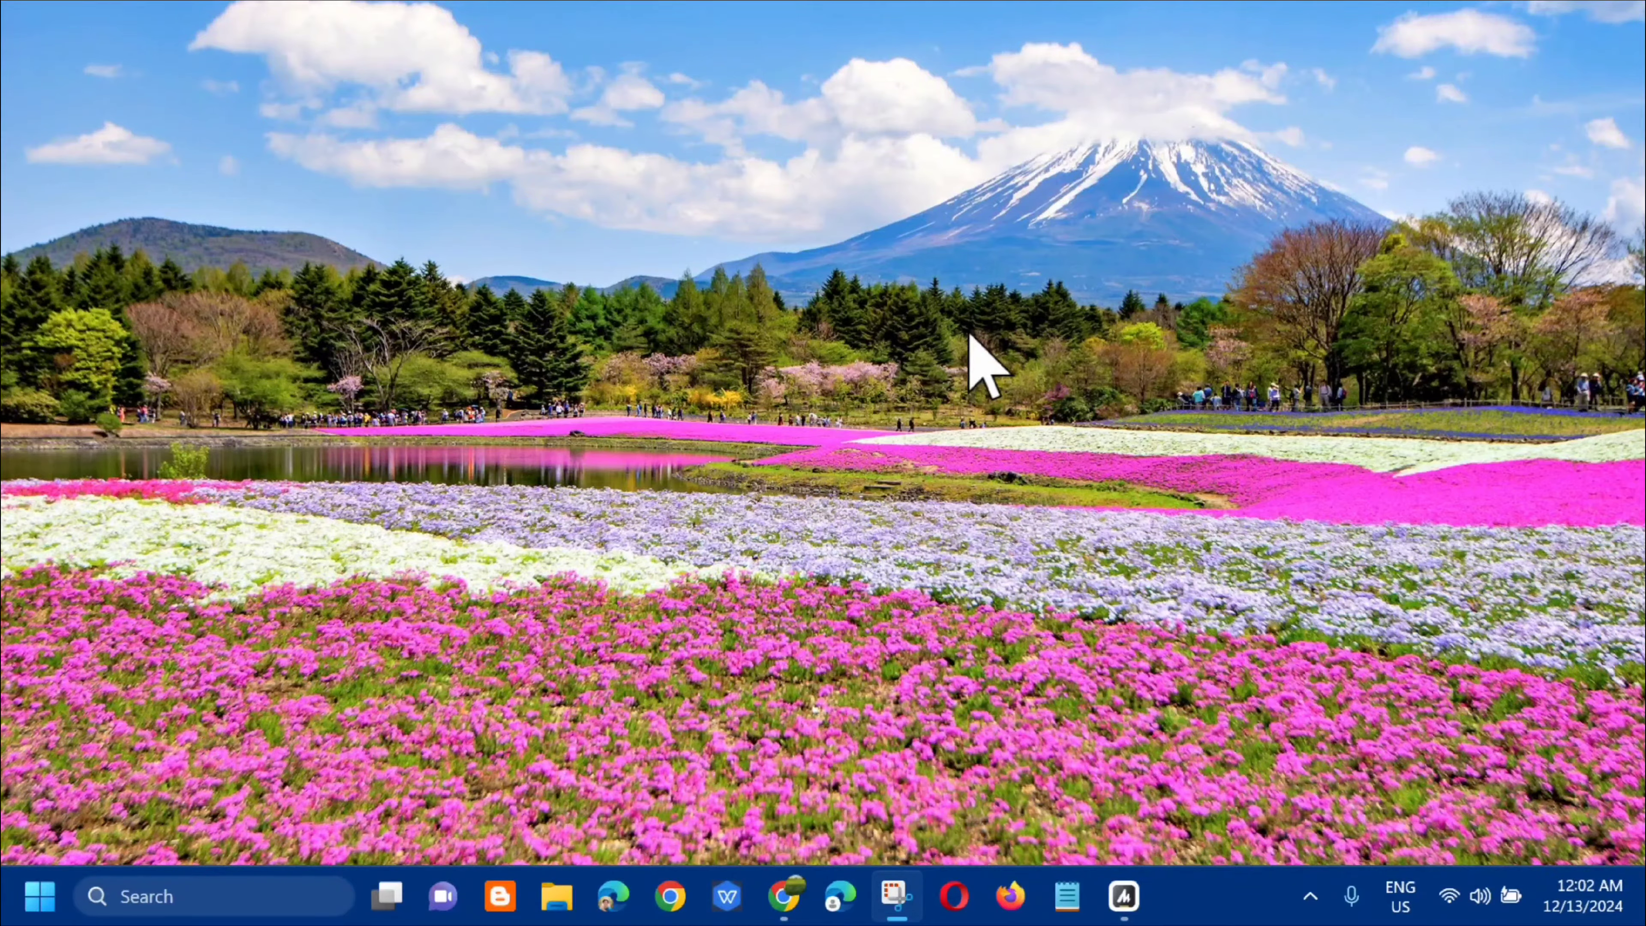
Open the Local Group Policy Editor by running gpedit.msc
key(super+r)
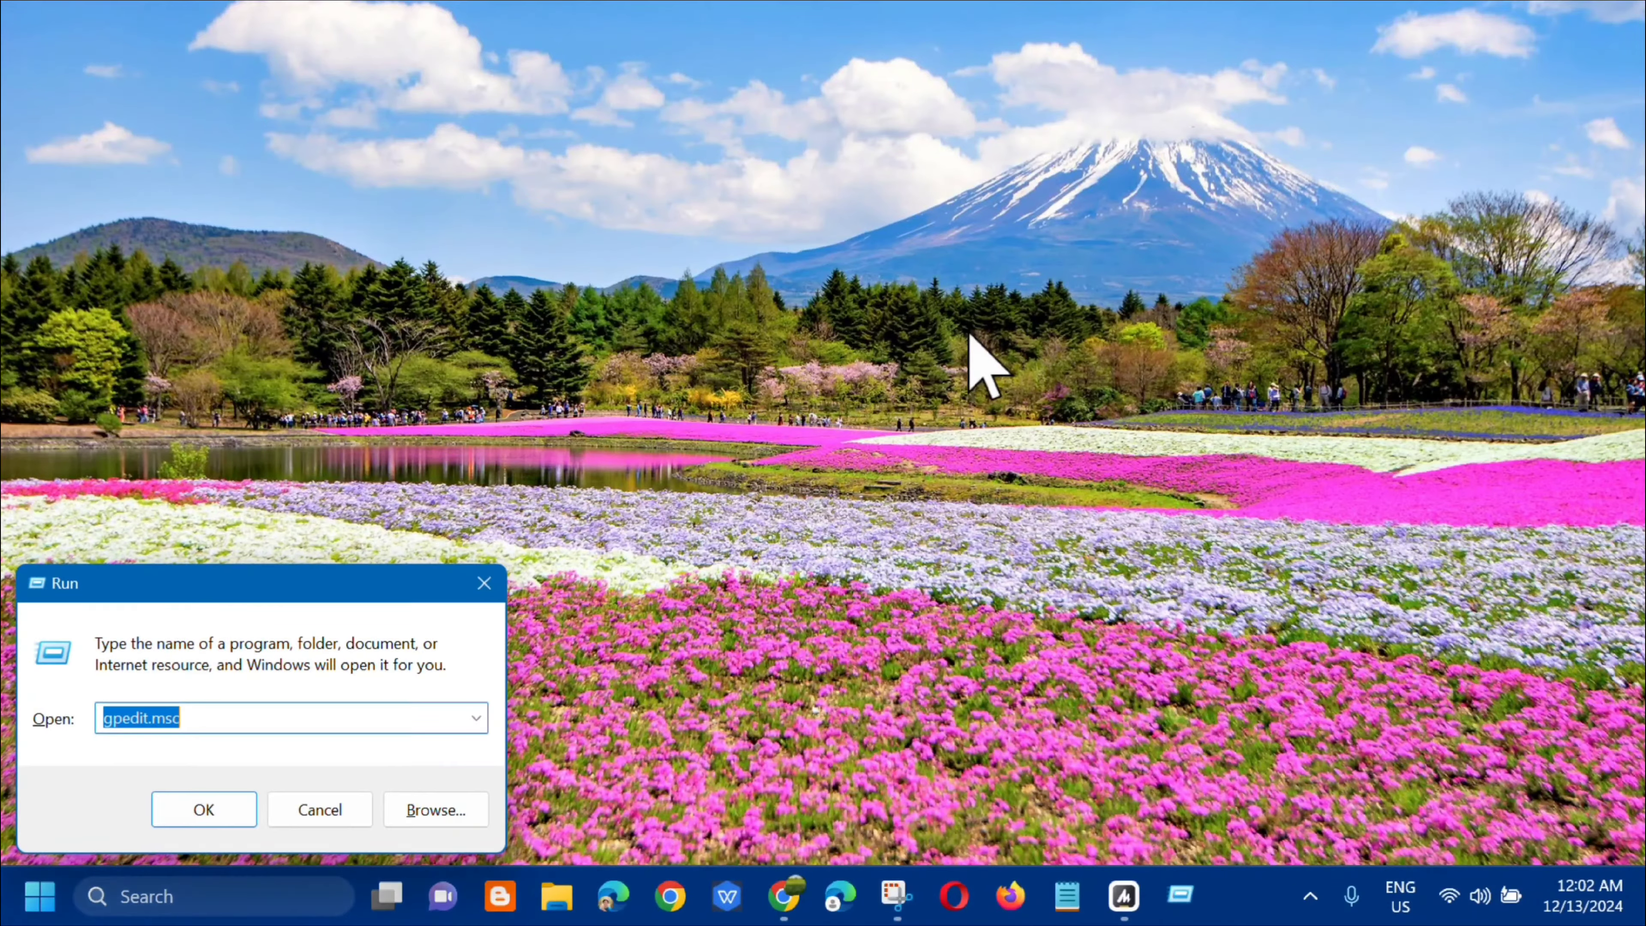
key(BackSpace)
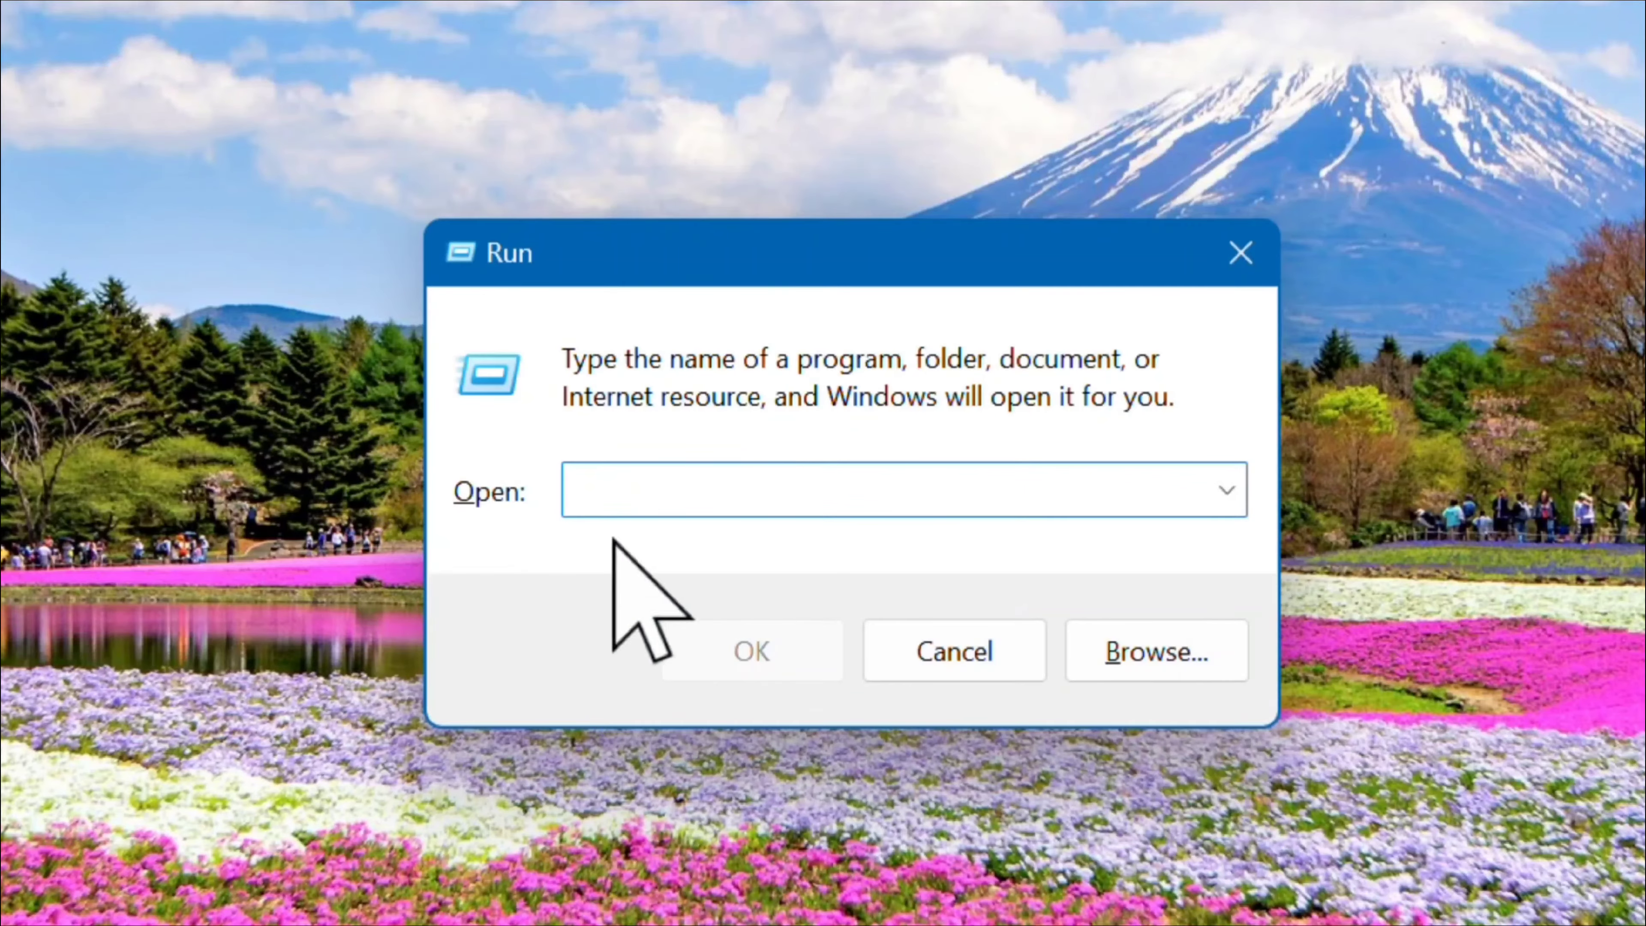
text(a)
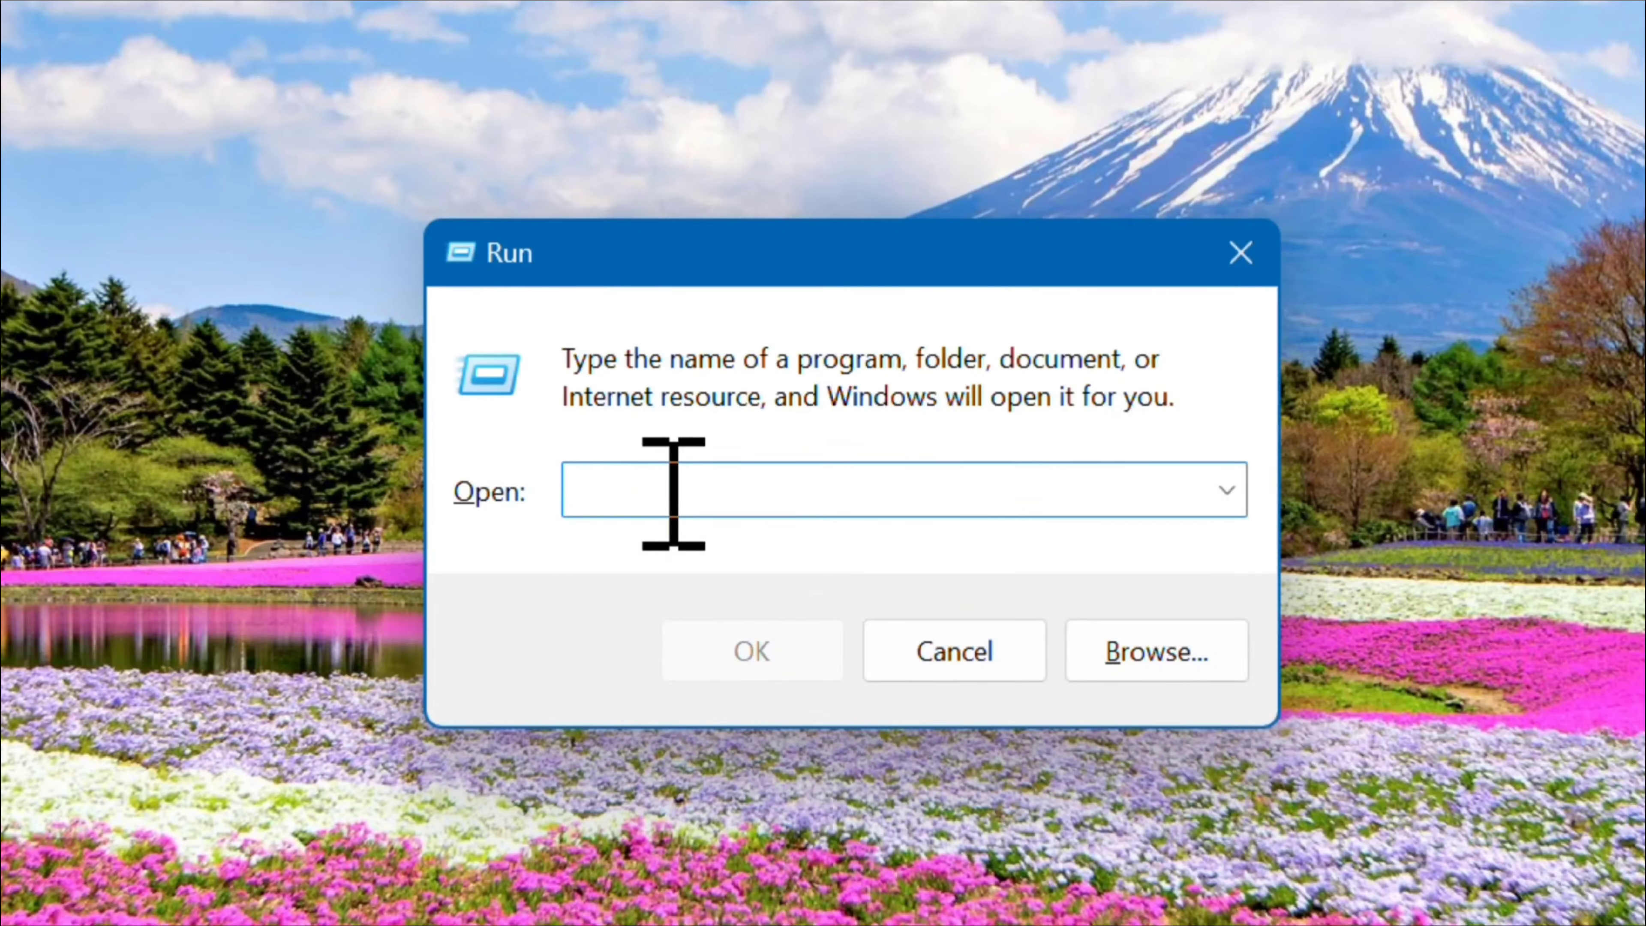
text(g)
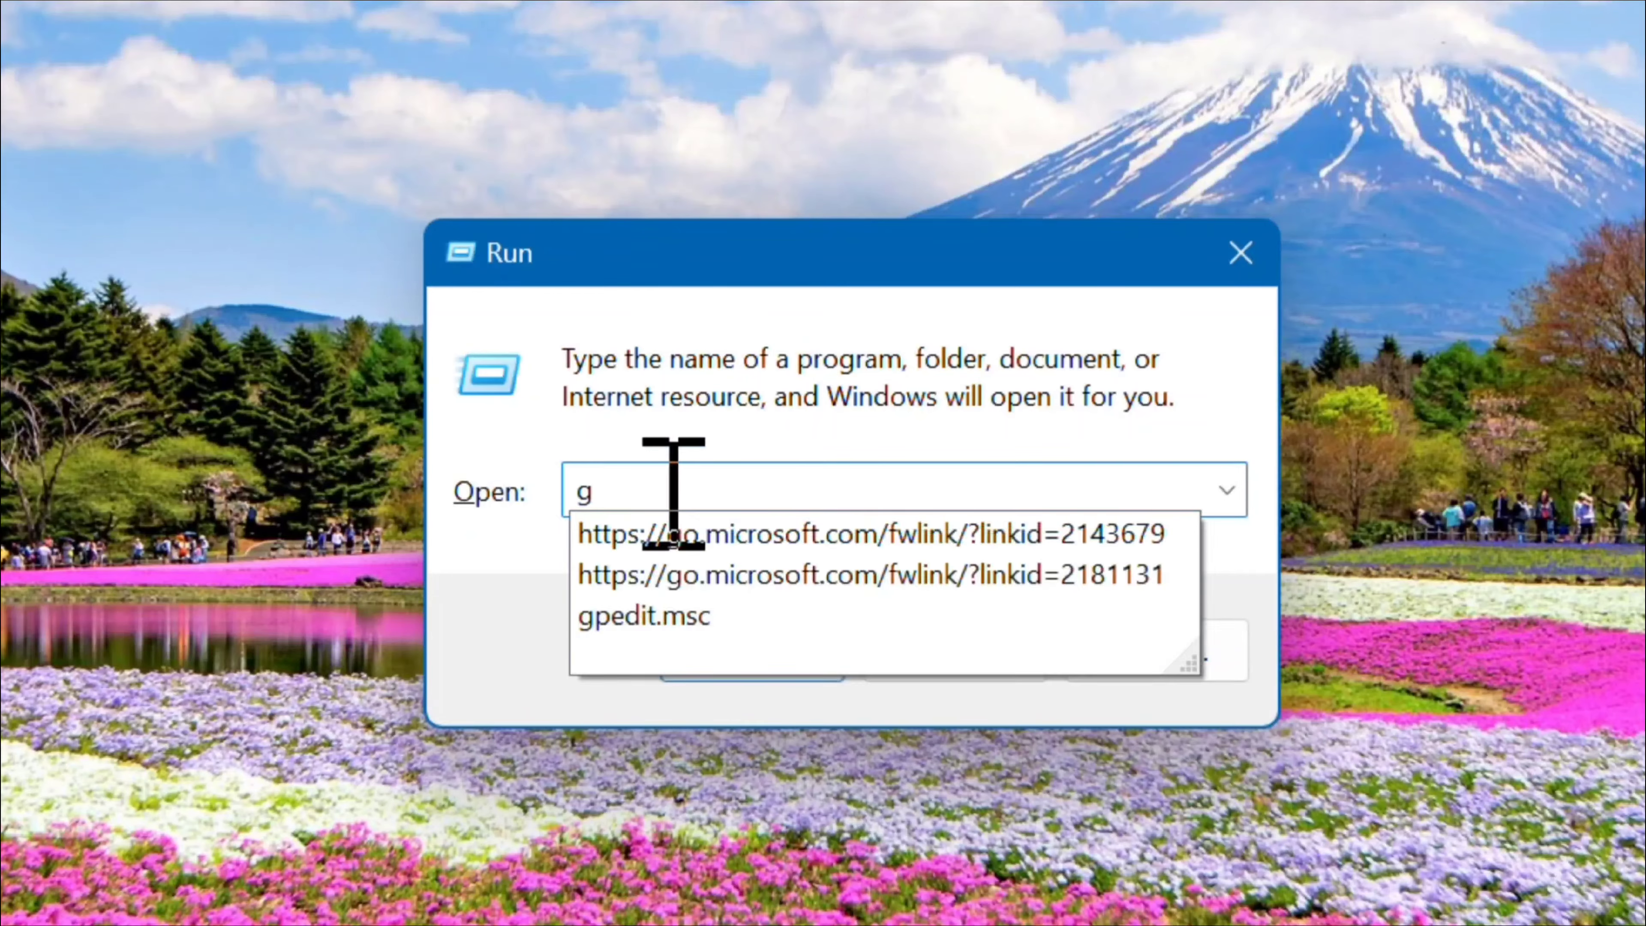
text(pedit.msc)
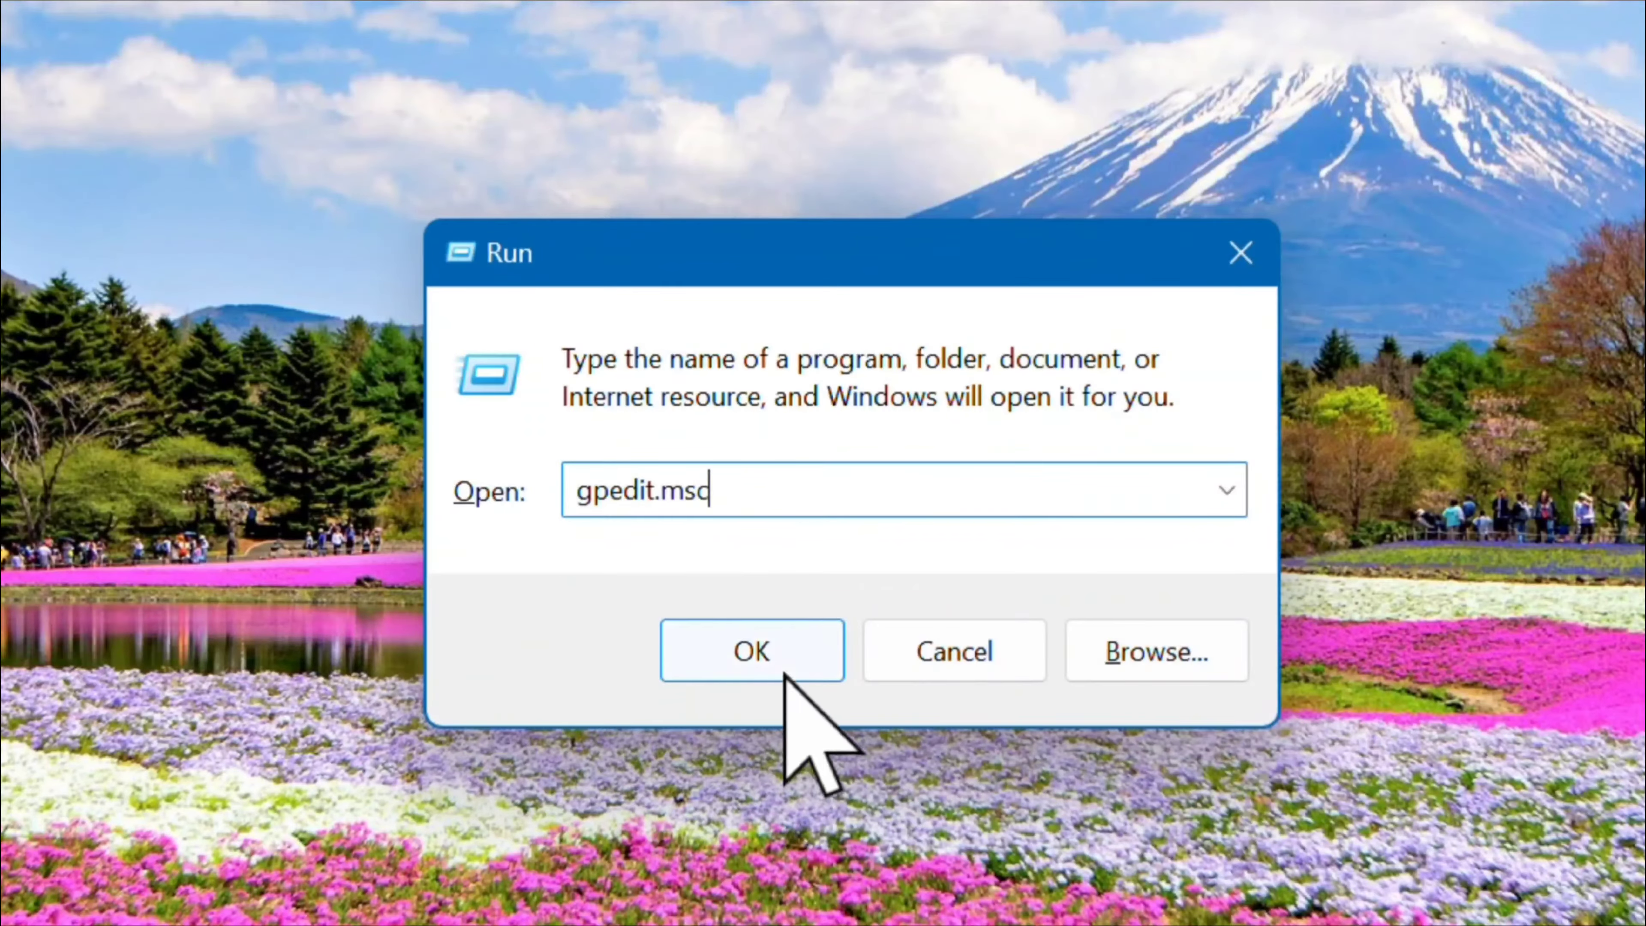
click(759, 655)
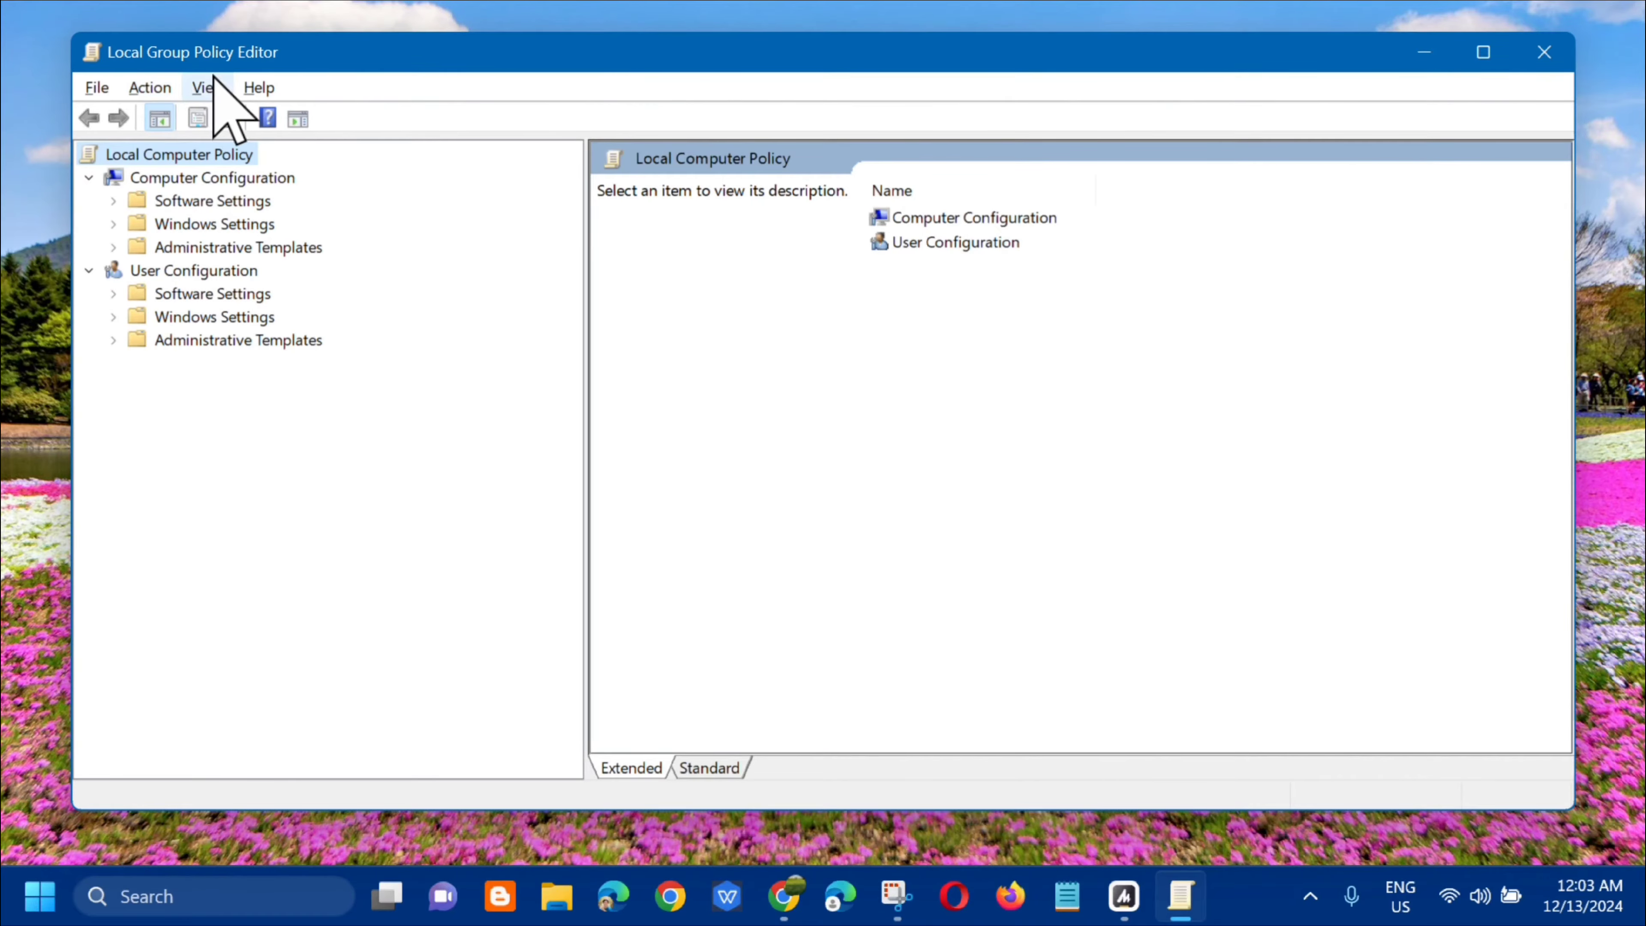
Open the Connections policies under Computer Configuration > Administrative Templates > Windows Components > Remote Desktop Services > Remote Desktop Session Host
double_click(209, 249)
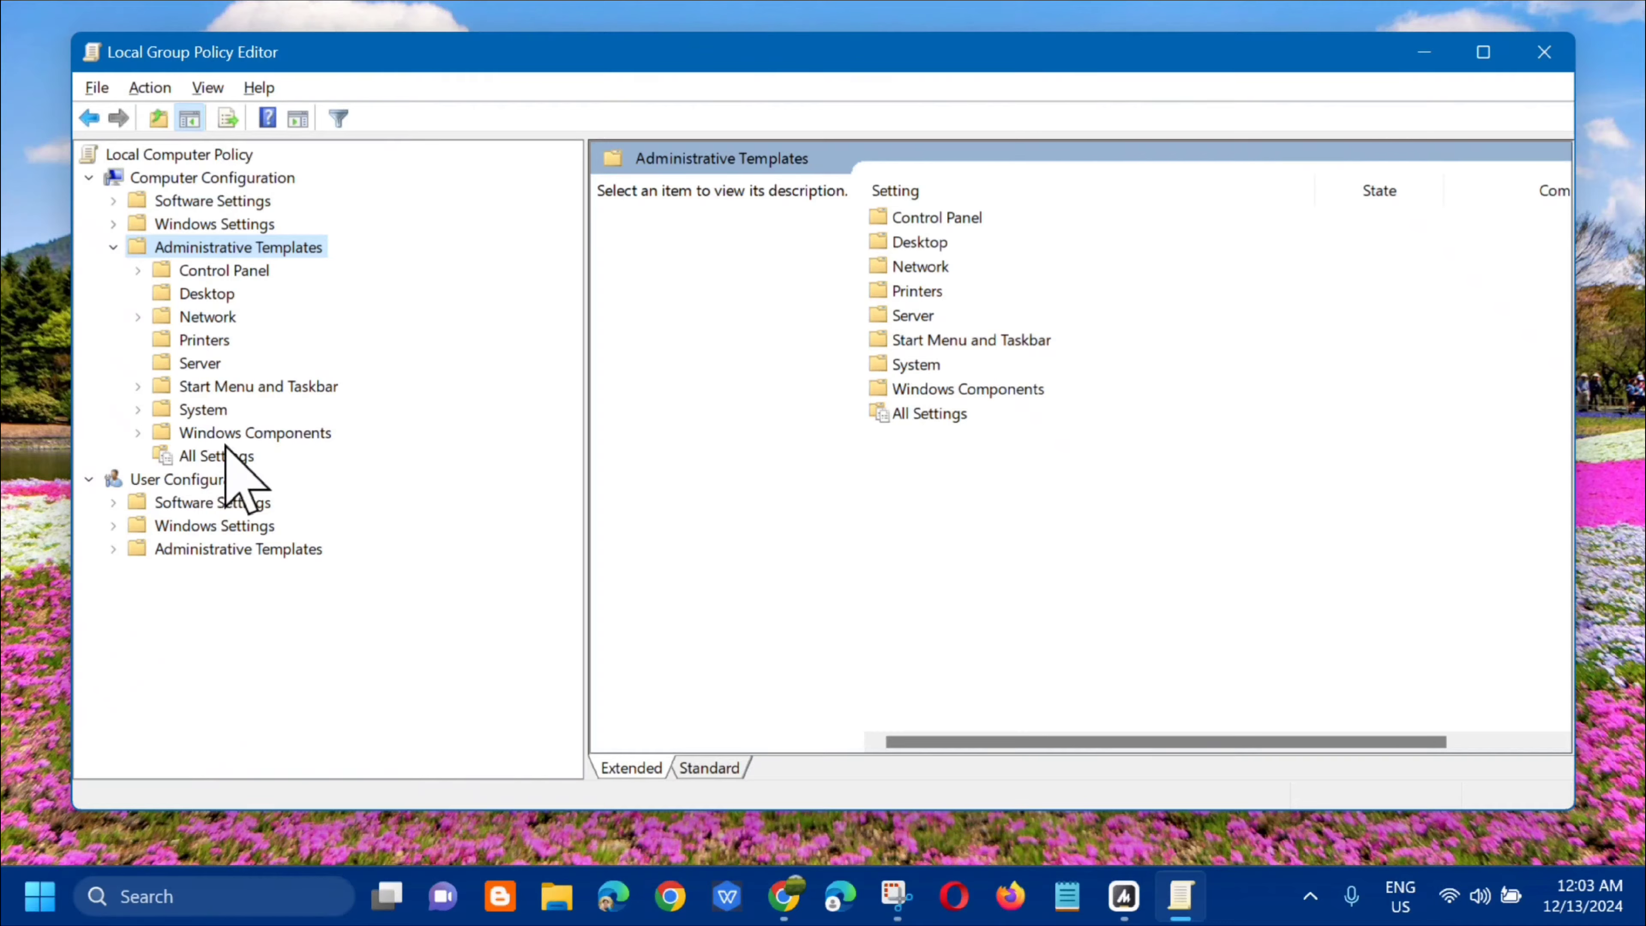
double_click(245, 433)
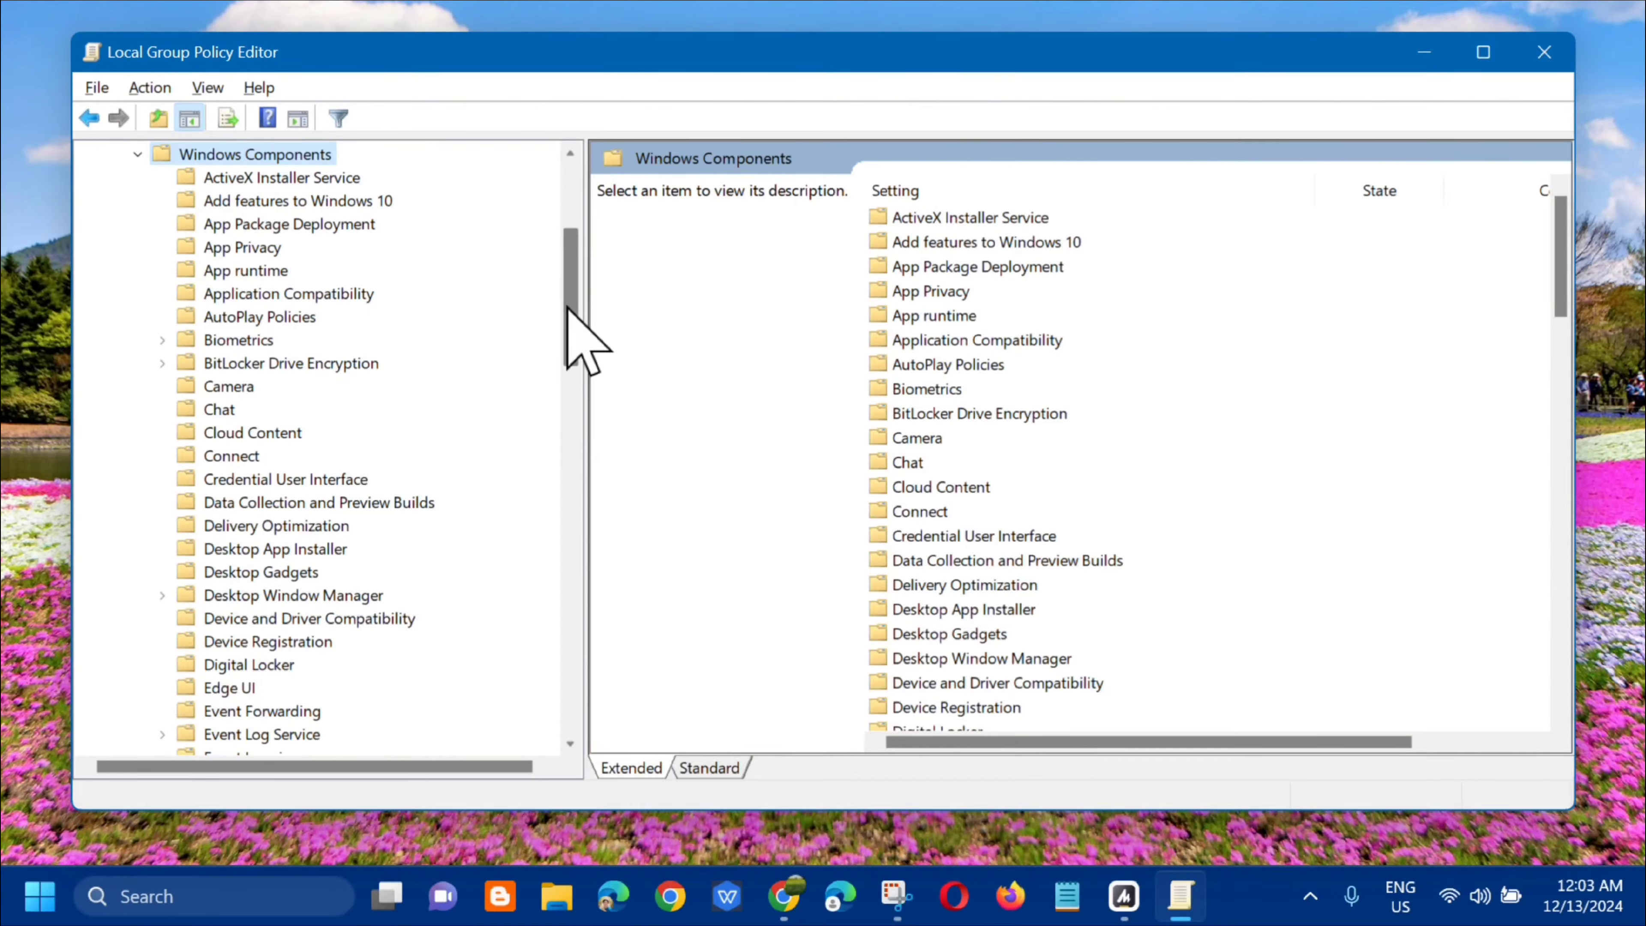
scroll(564, 334, down, 2)
drag(562, 336, 537, 575)
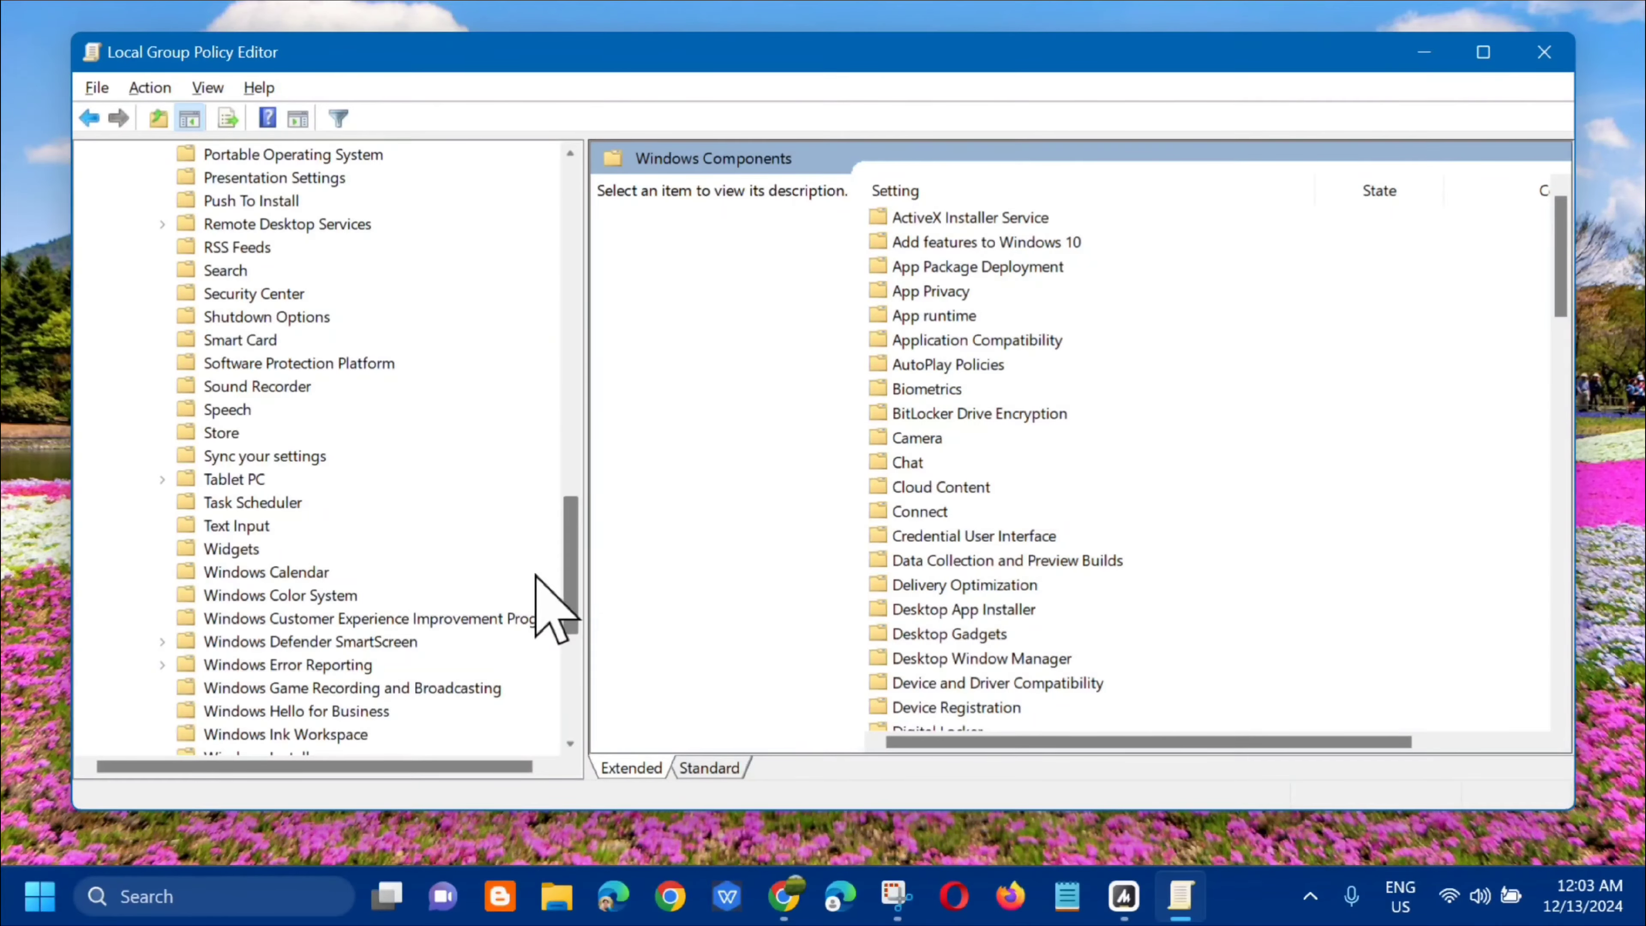
double_click(293, 227)
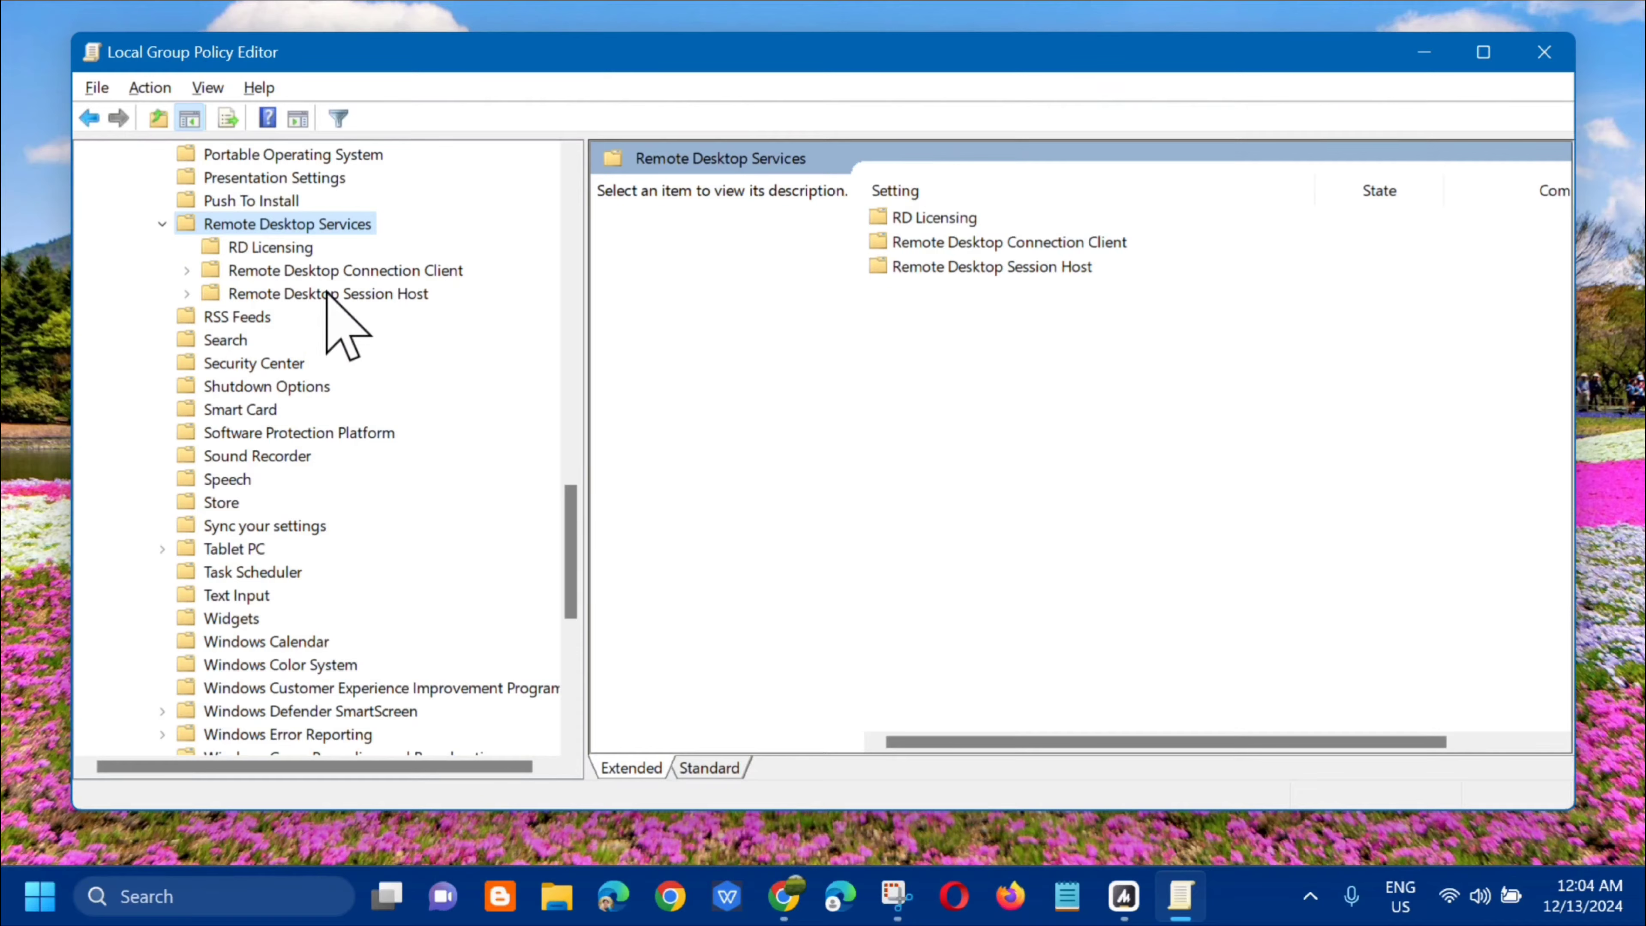
double_click(327, 293)
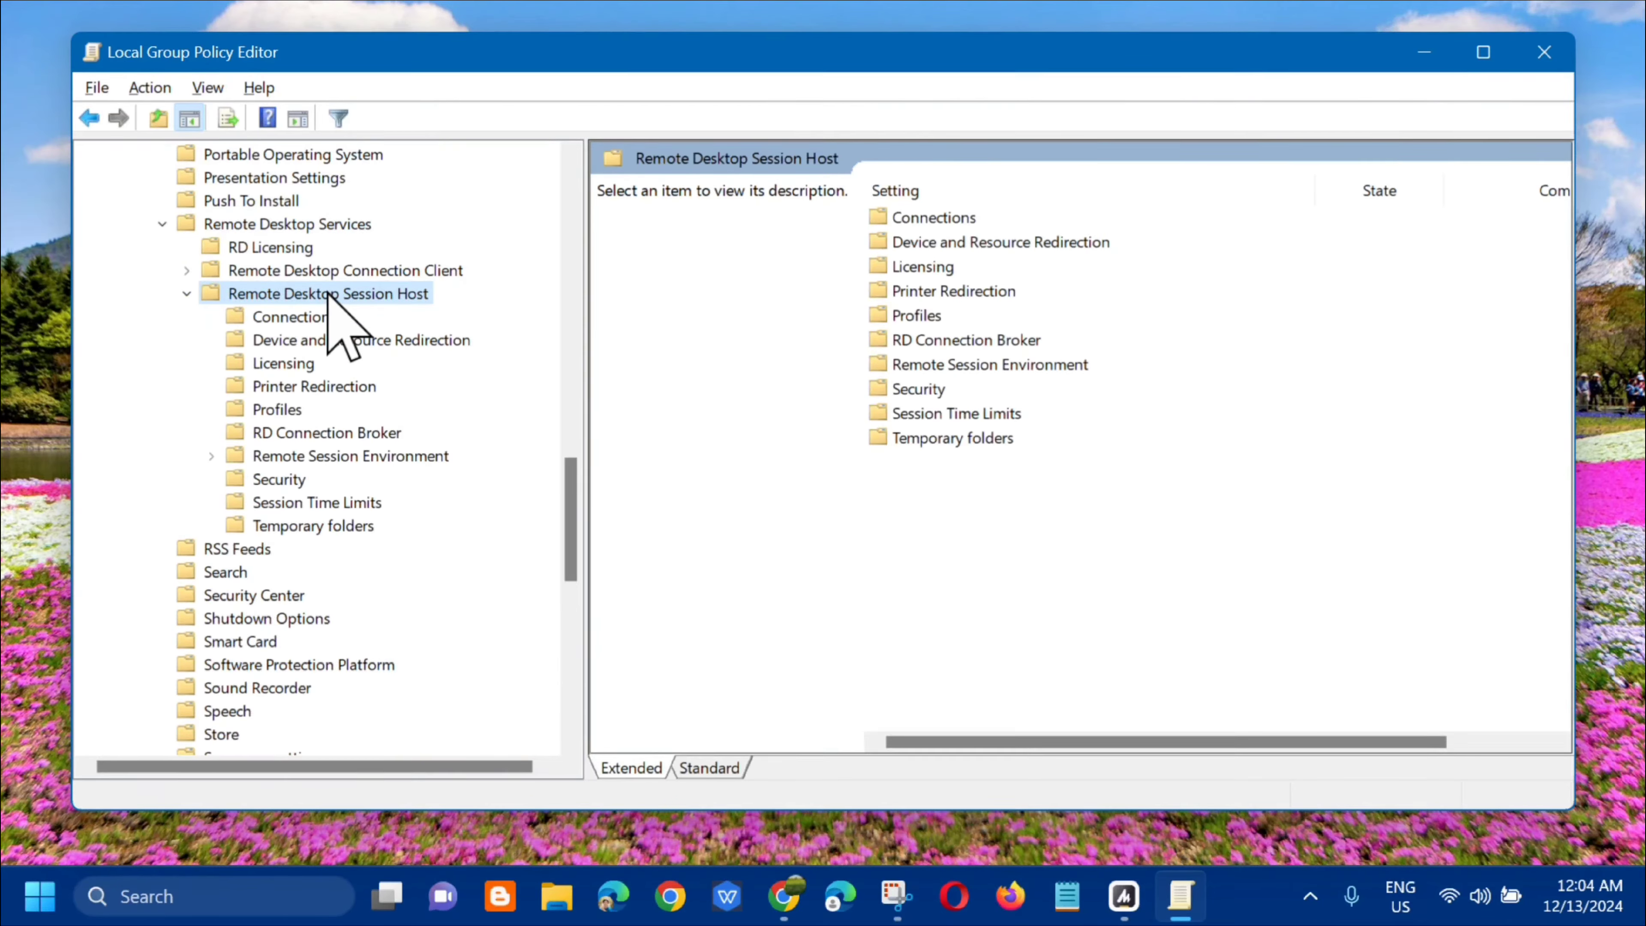
click(296, 317)
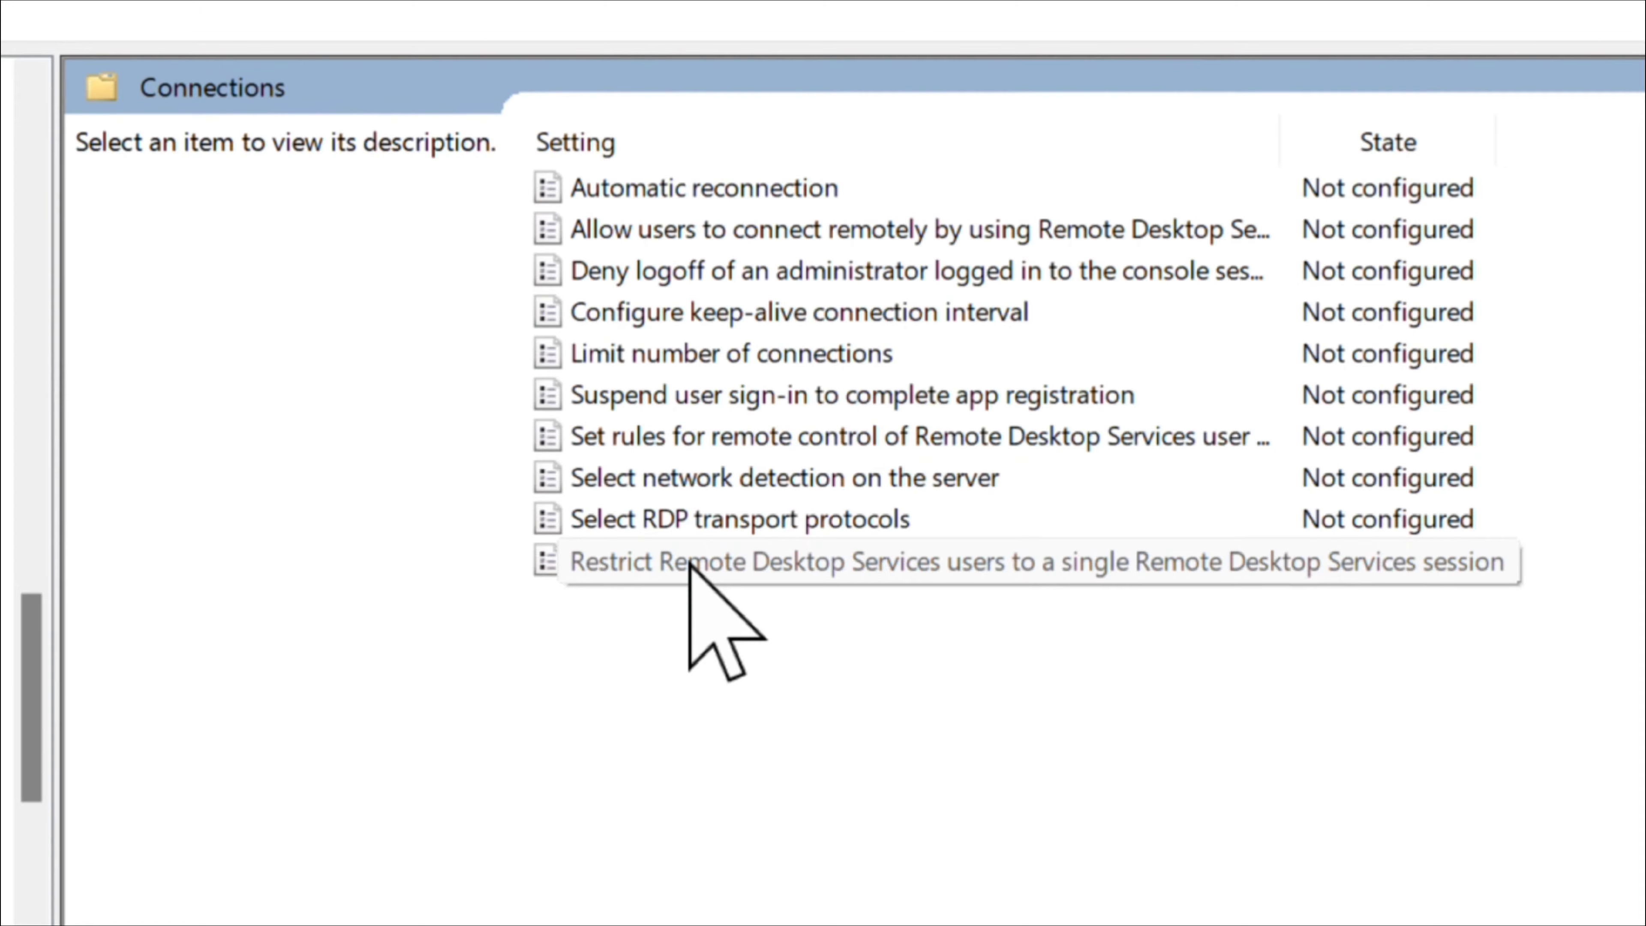
Set the policy "Restrict Remote Desktop Services users to a single Remote Desktop Services session" to Disabled and apply it
click(780, 560)
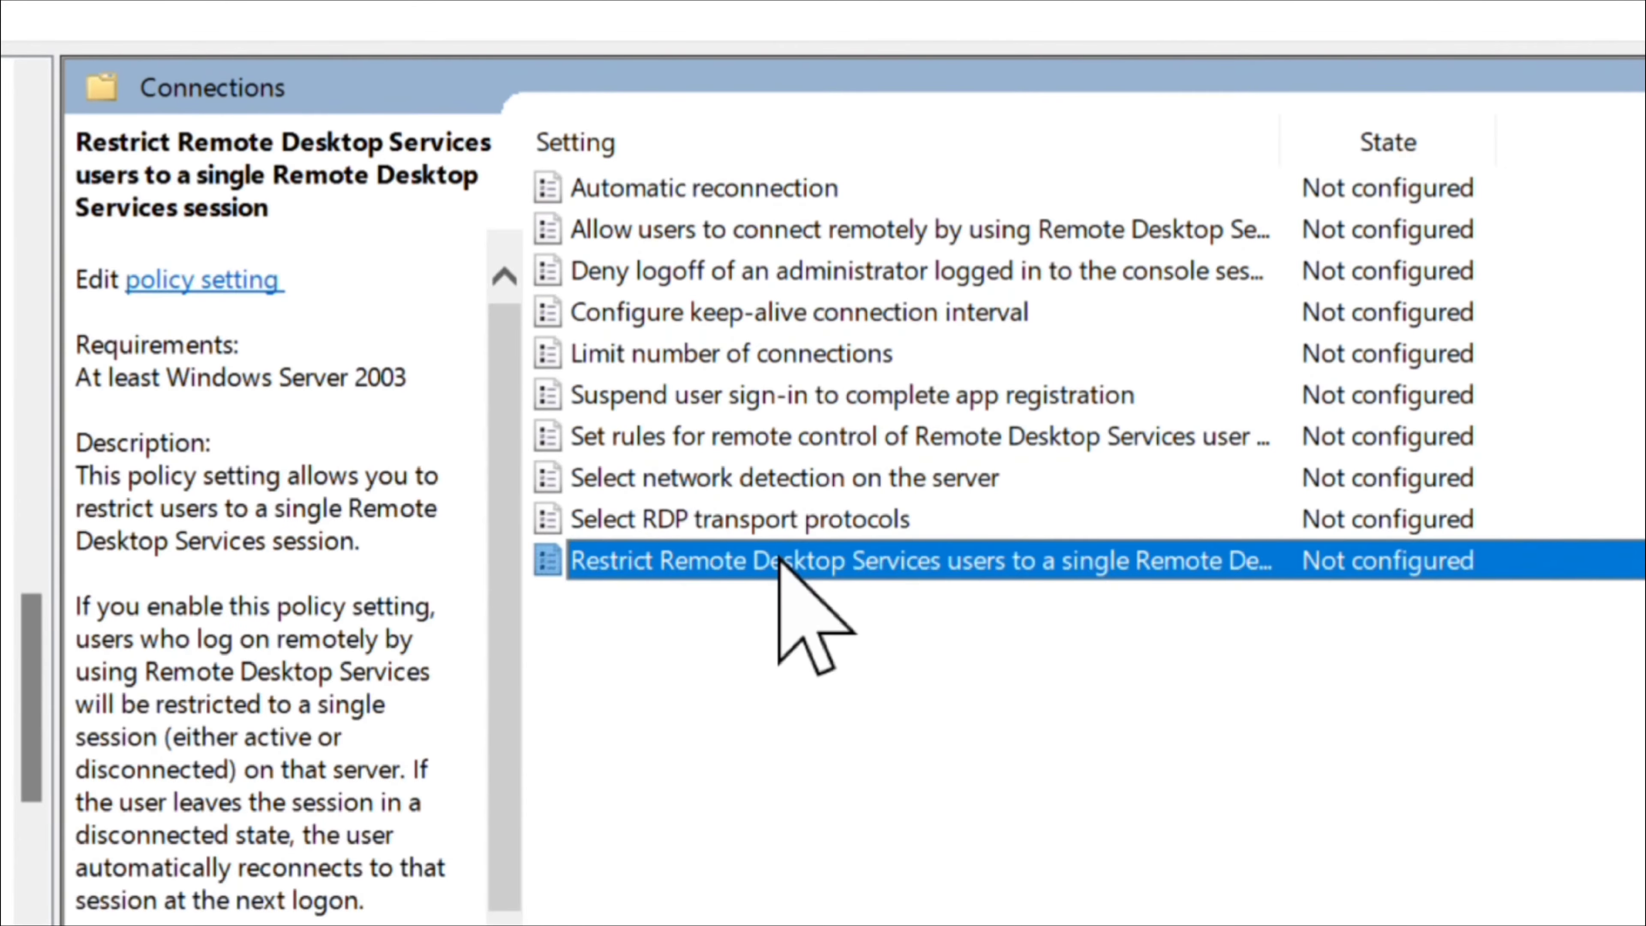
double_click(780, 560)
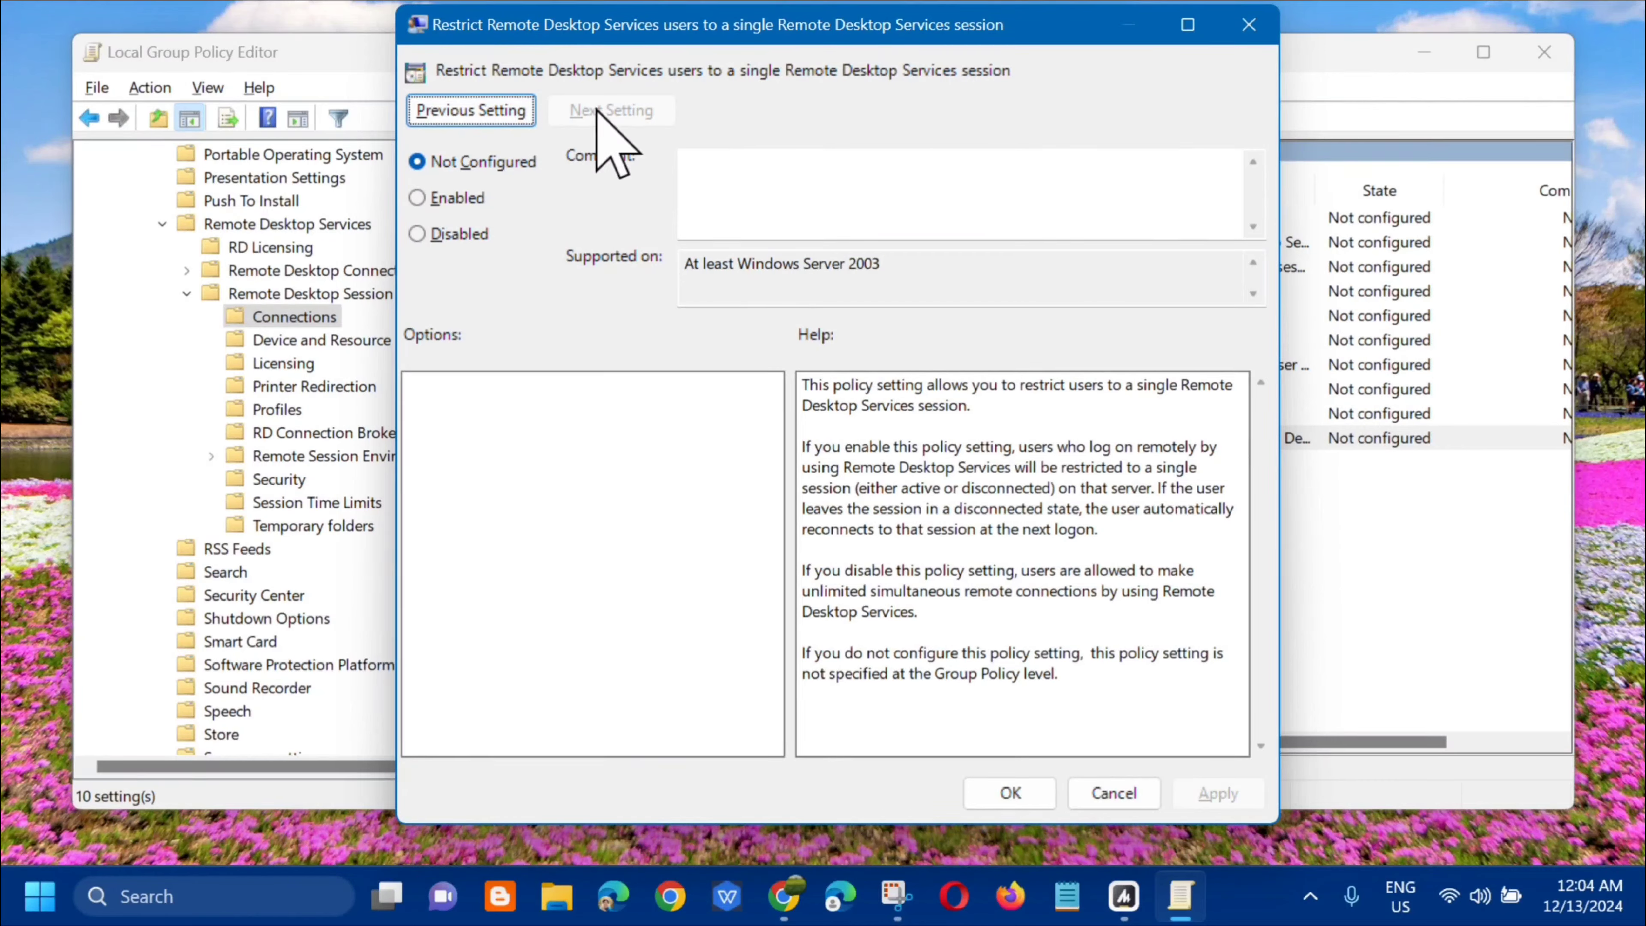
click(417, 234)
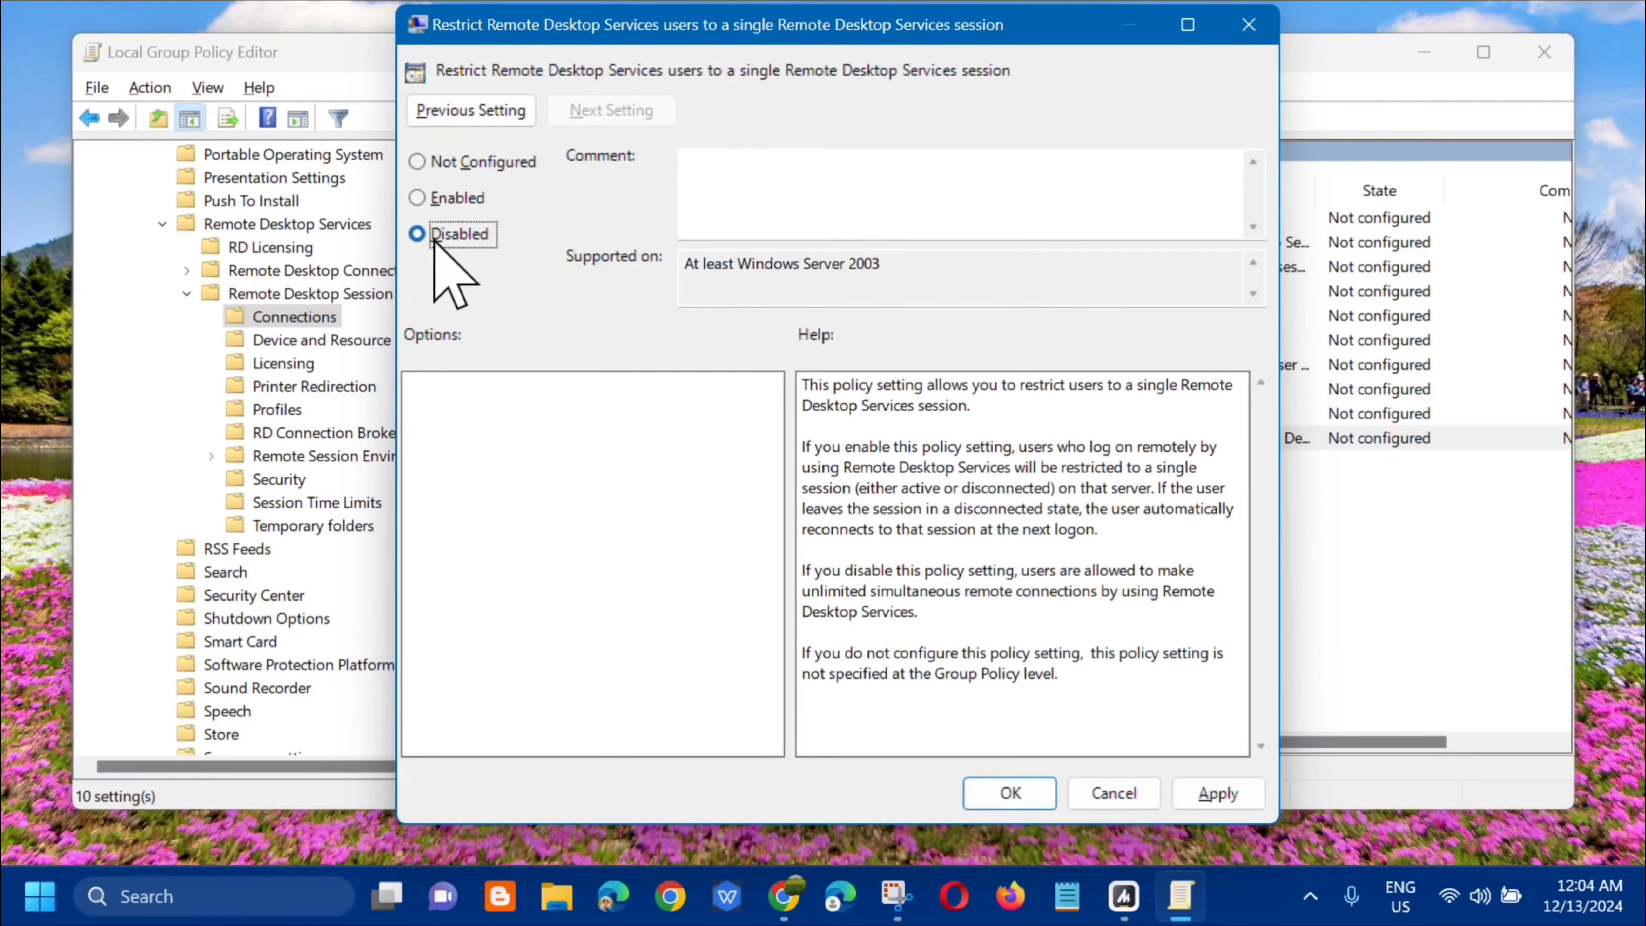
click(1218, 793)
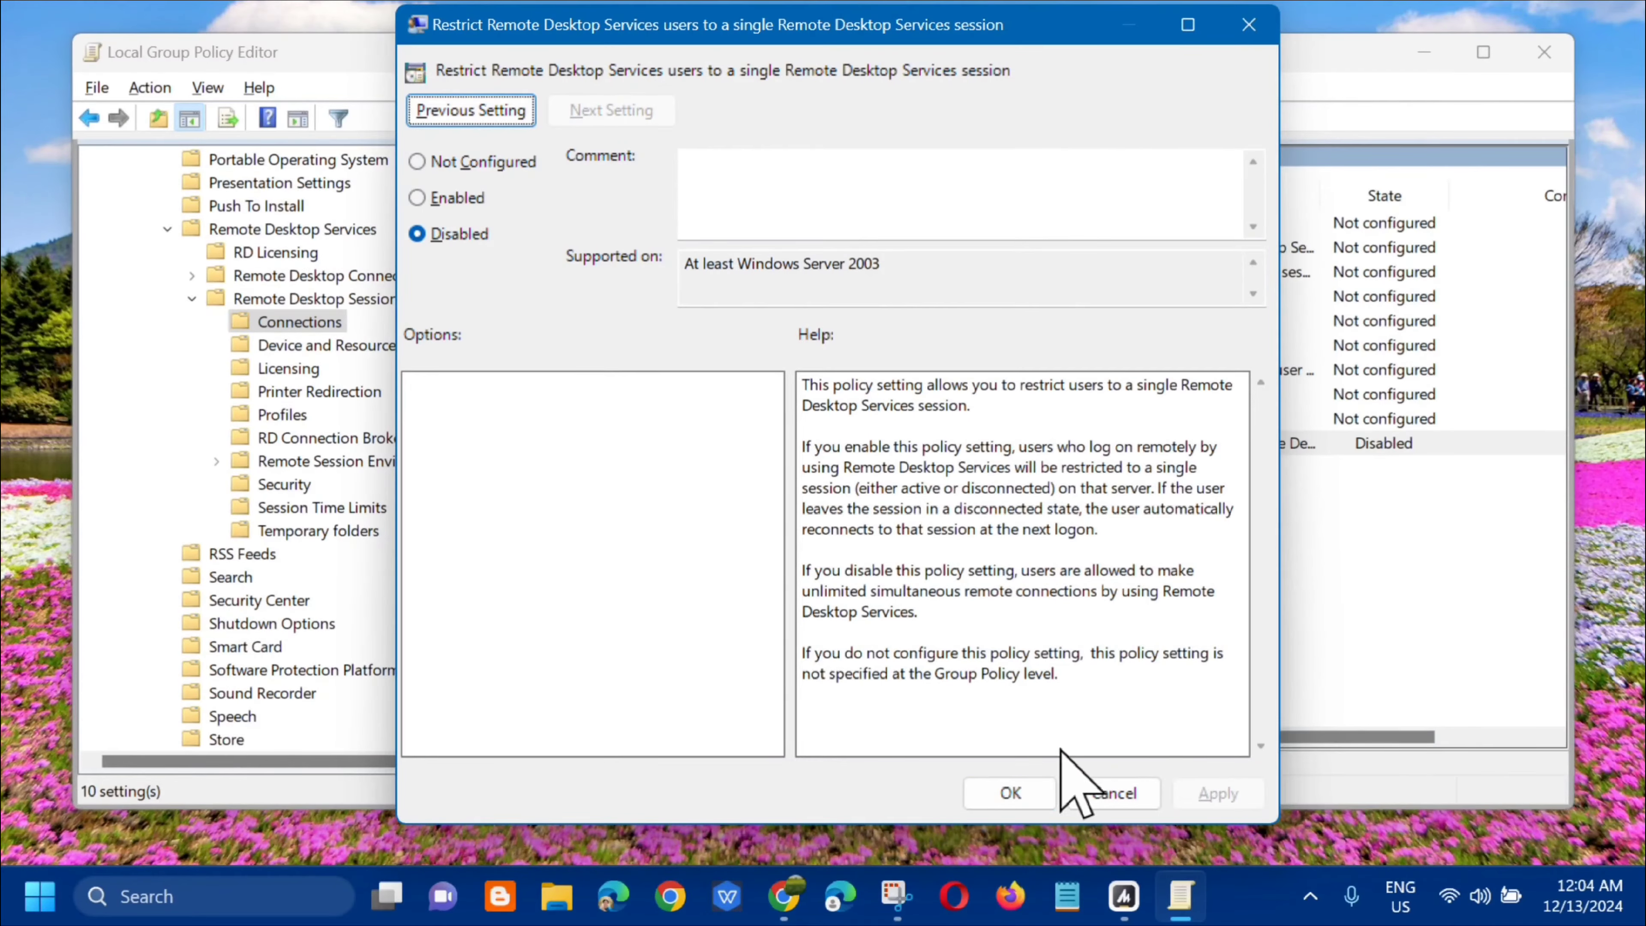
click(1011, 794)
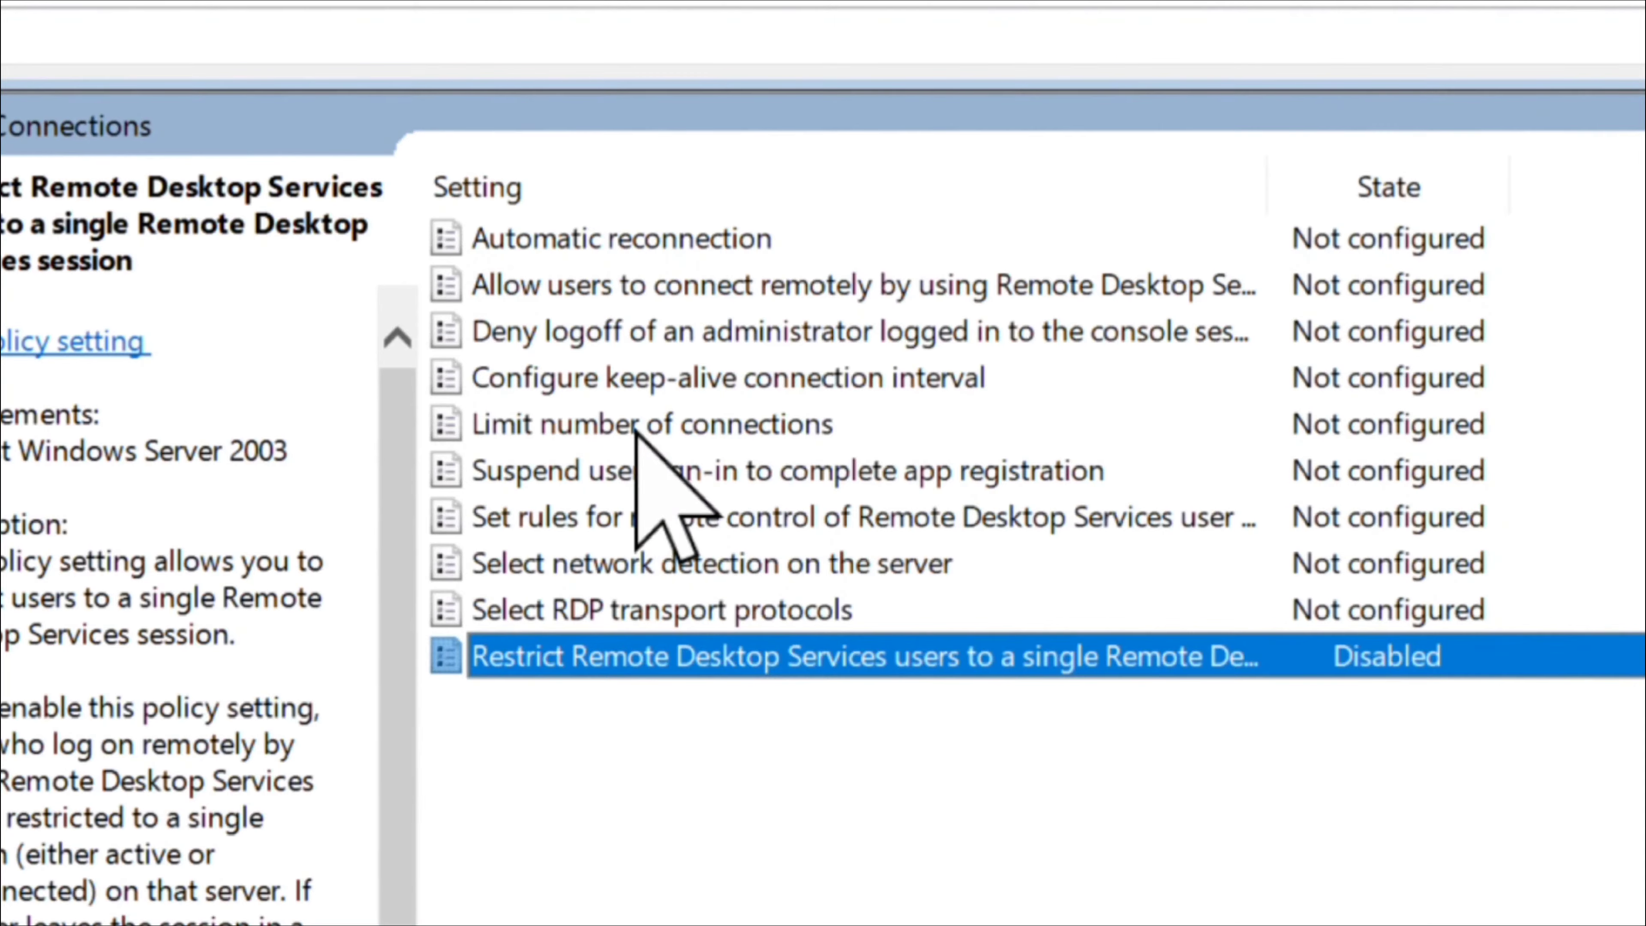
Enable the "Limit number of connections" policy with 999999 RD maximum connections allowed, apply it, and minimize the policy editor
click(684, 423)
double_click(685, 425)
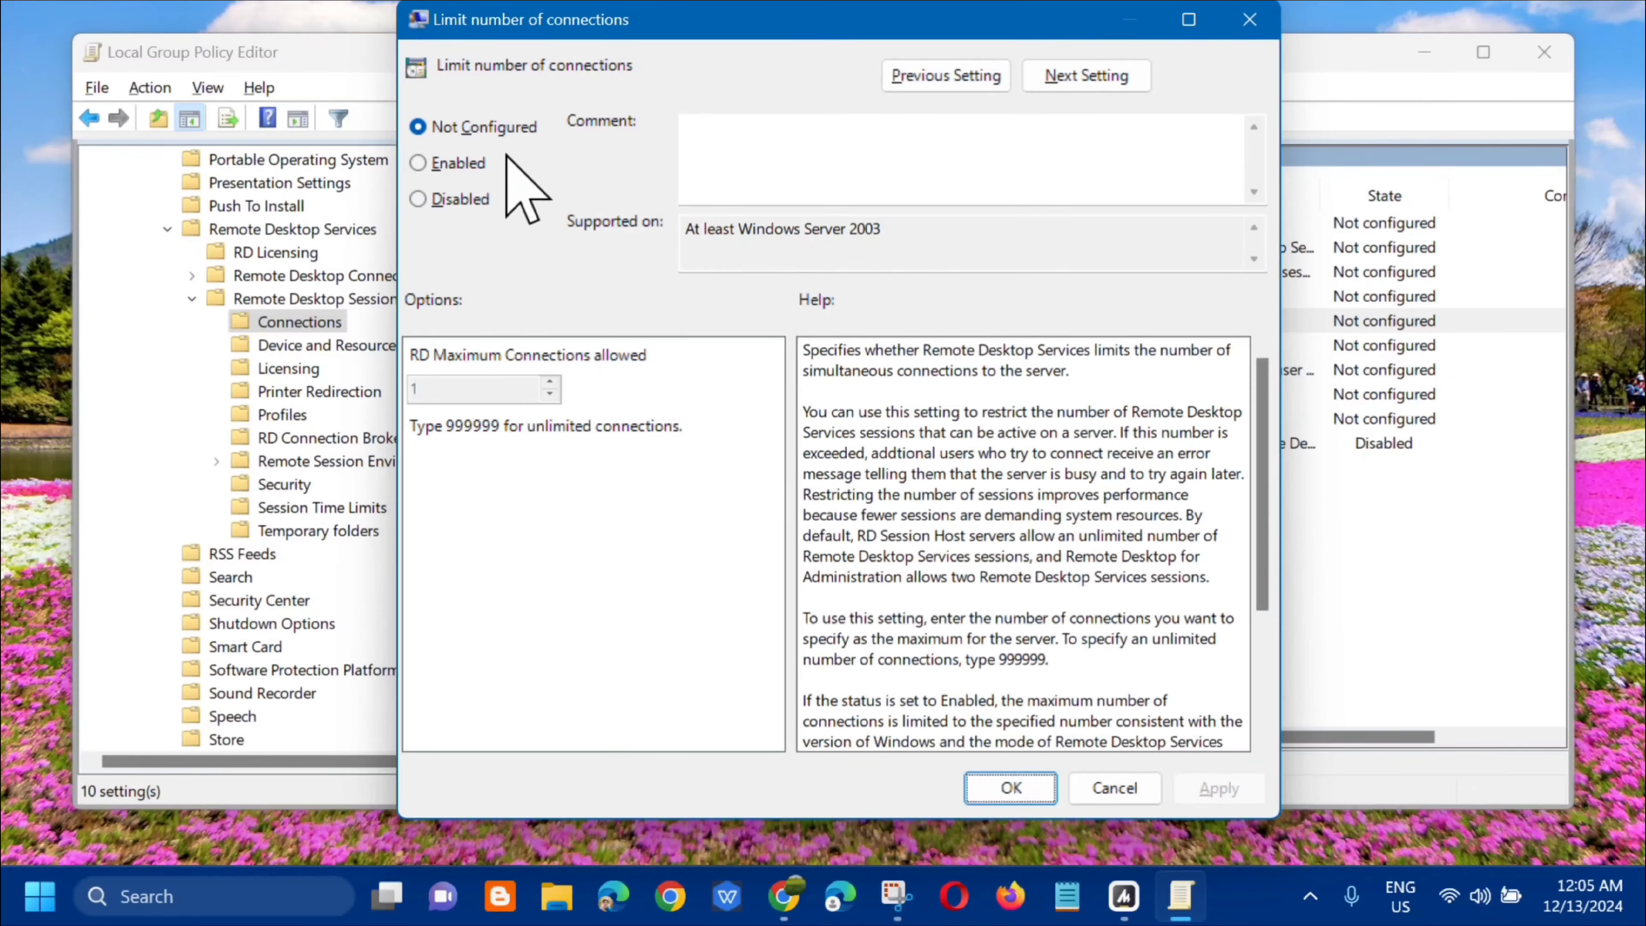
click(420, 164)
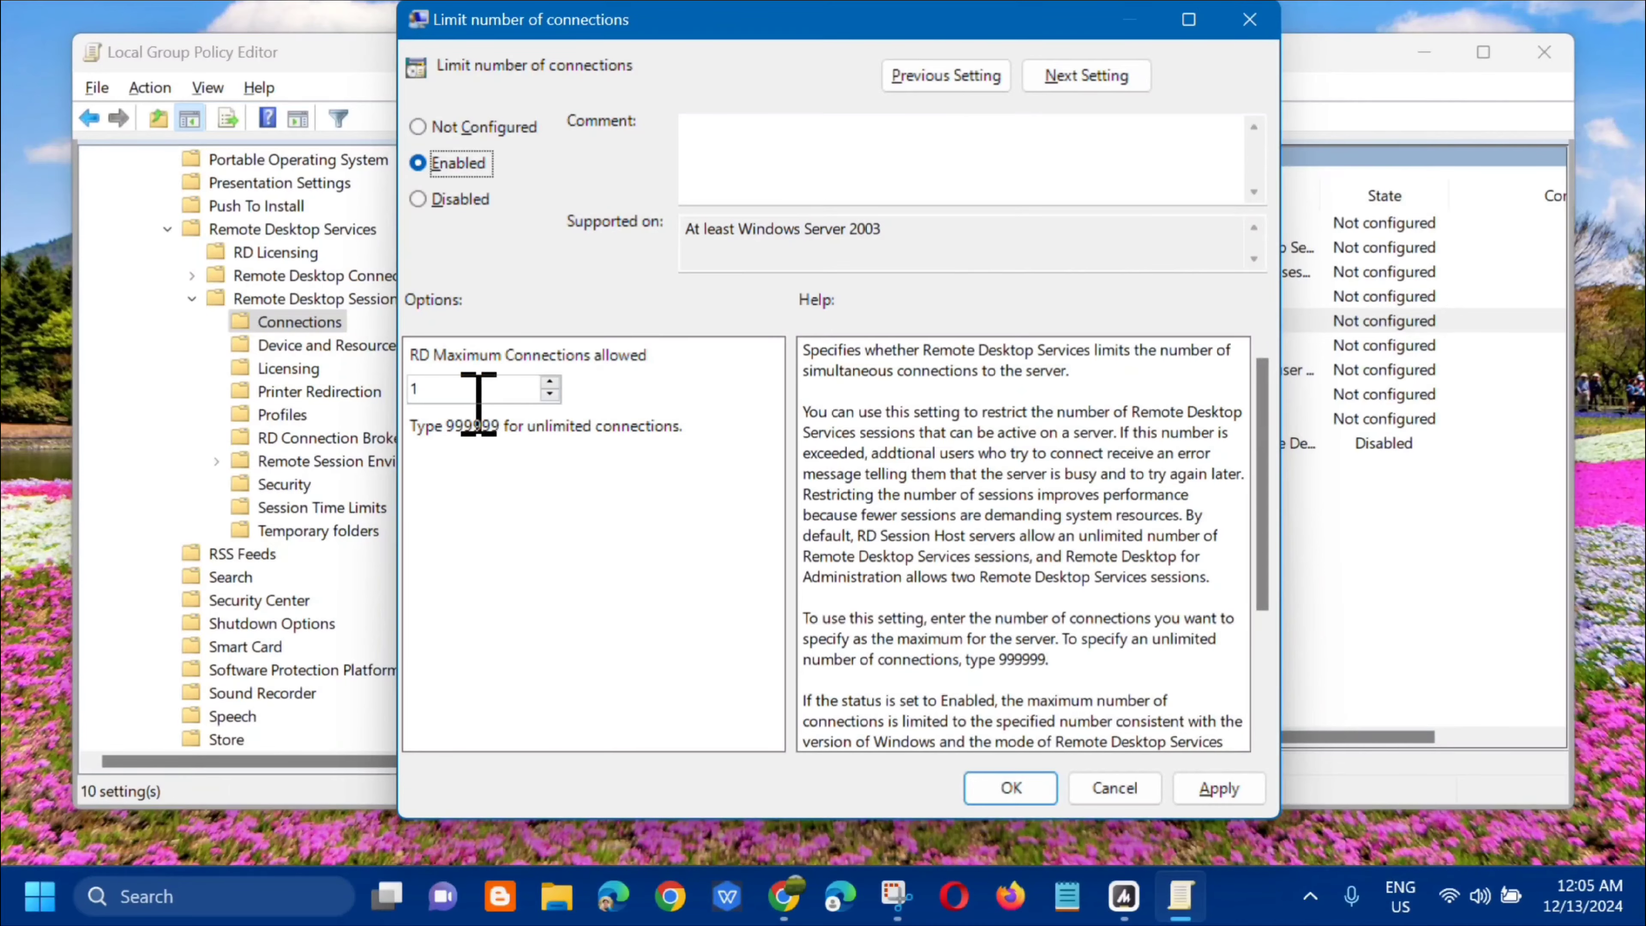
click(452, 389)
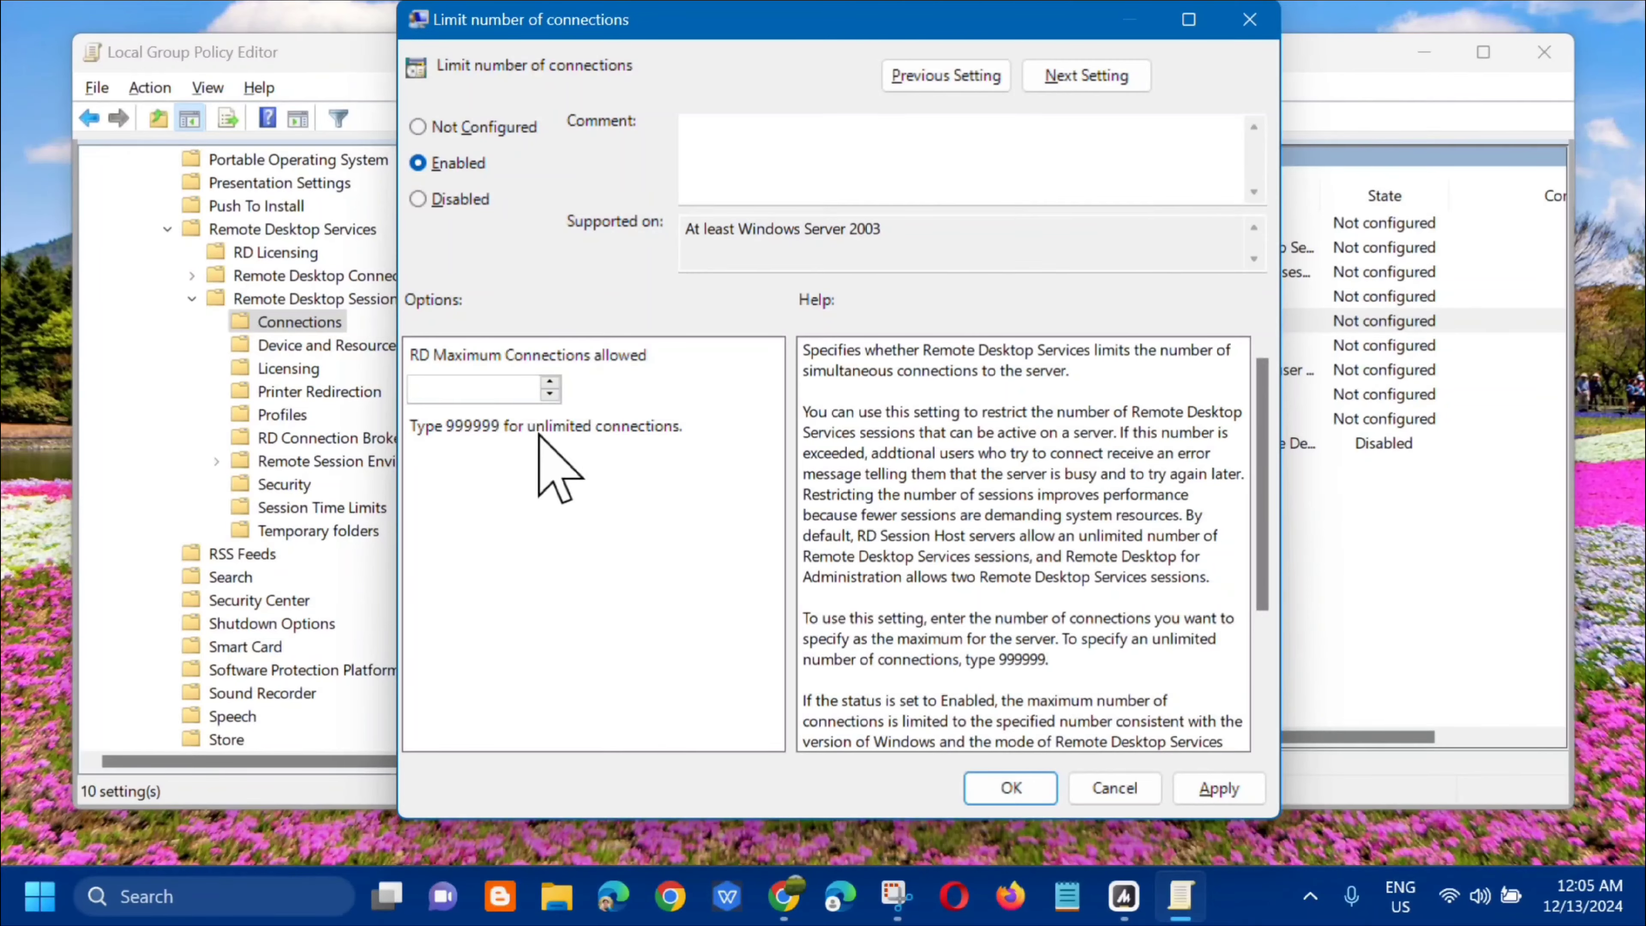
click(475, 389)
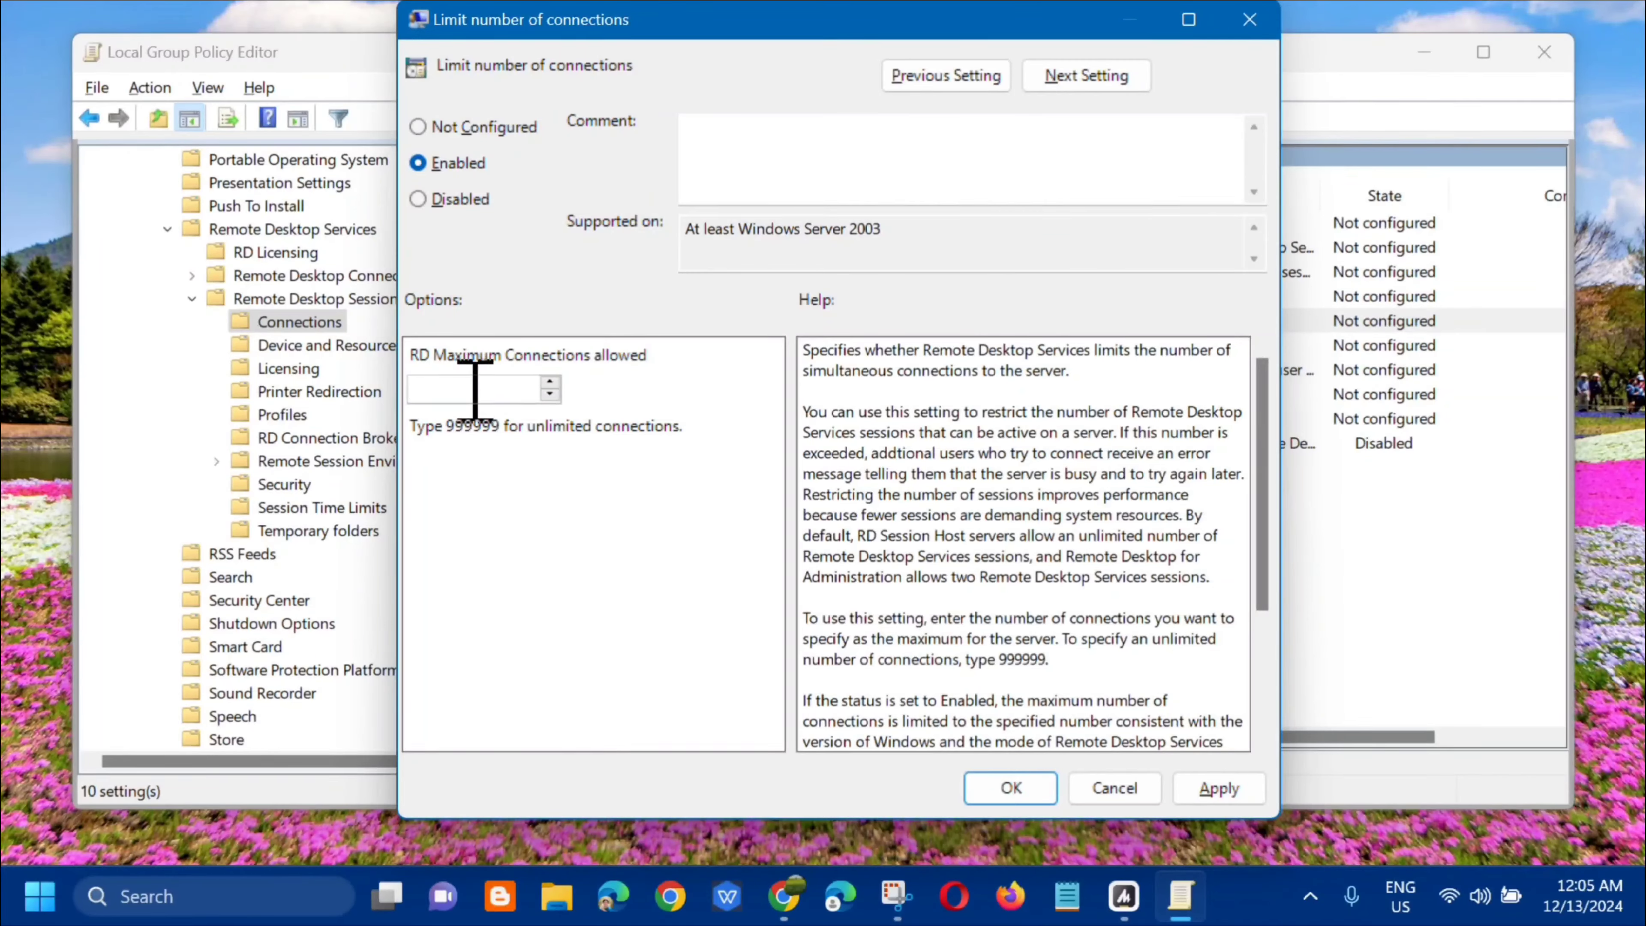
text(999999)
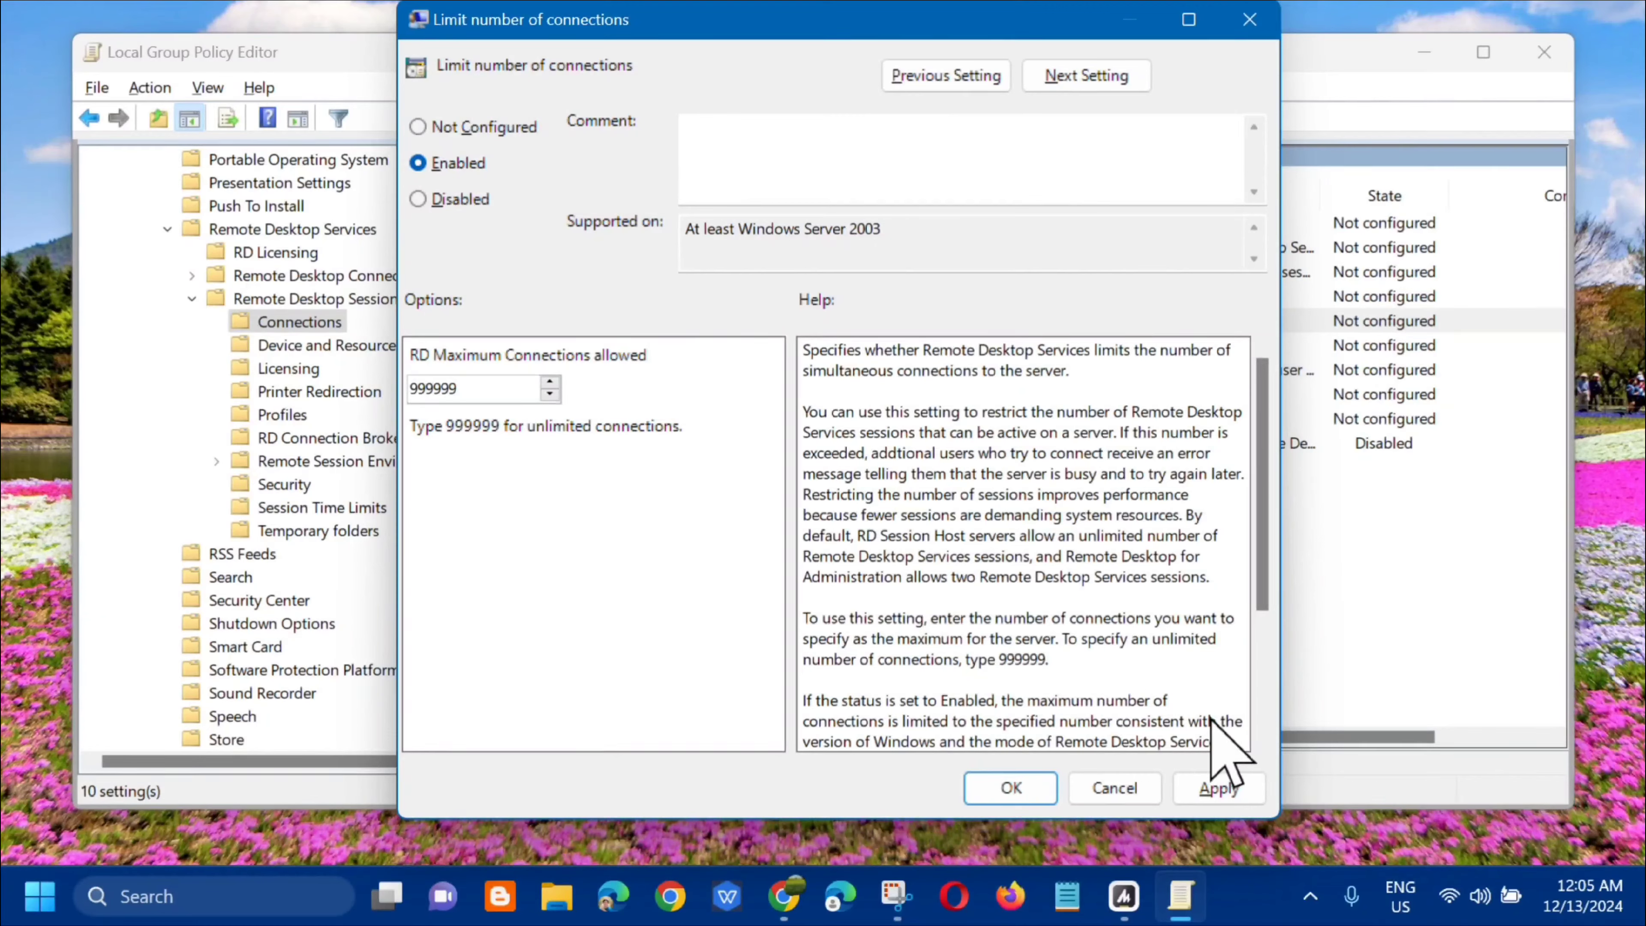
click(1228, 788)
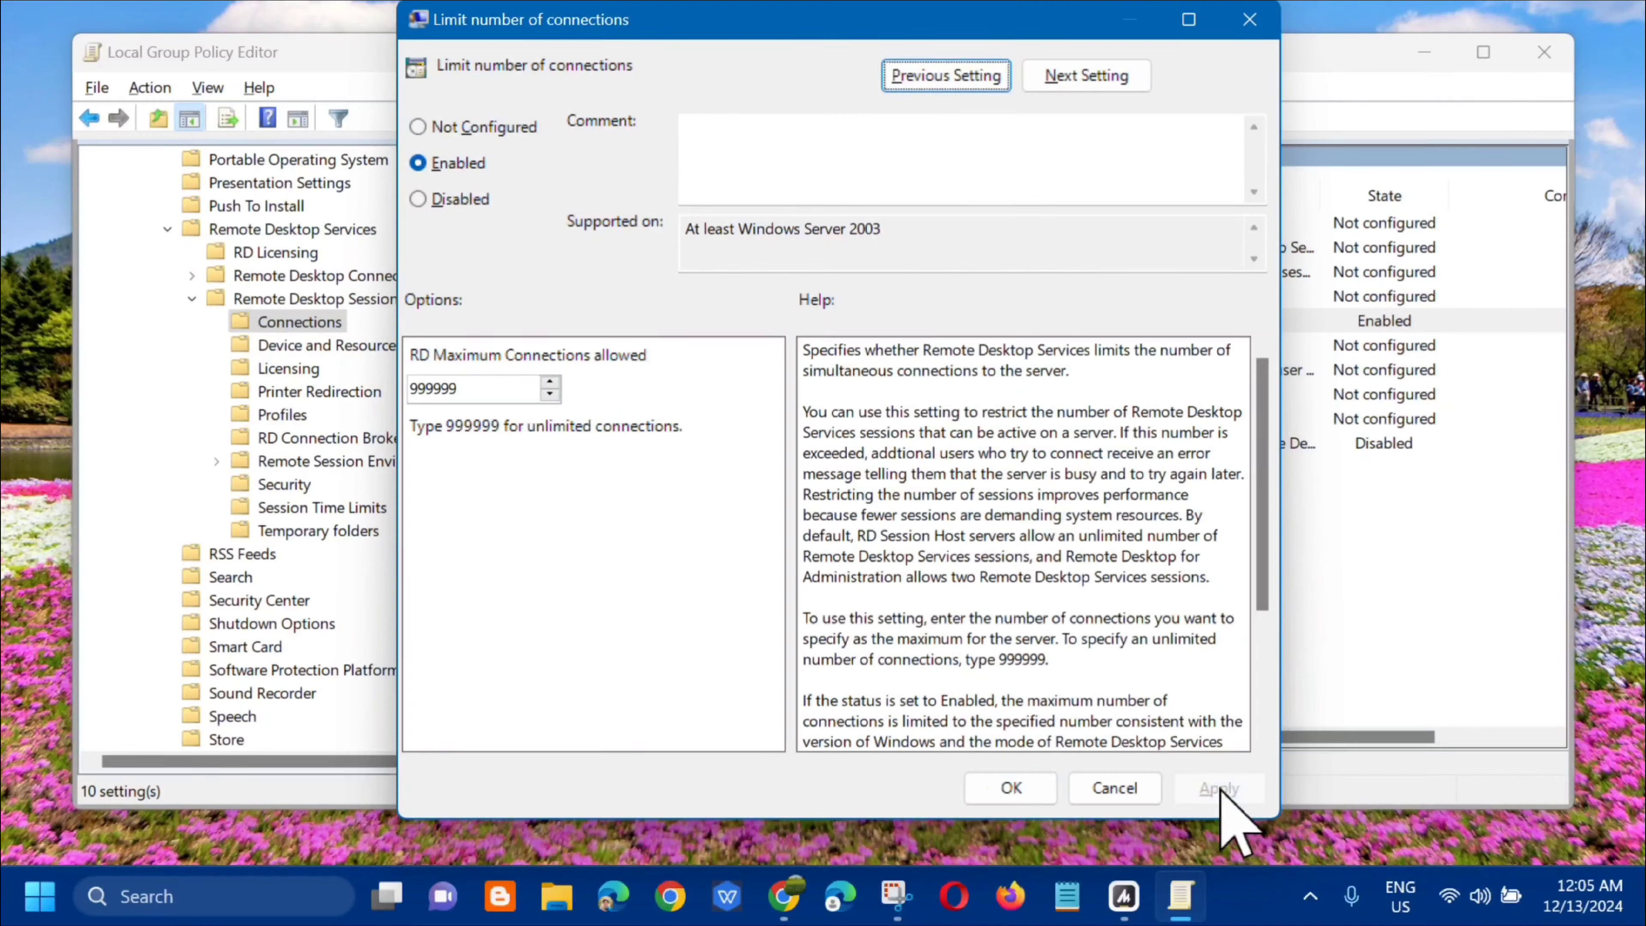
click(1010, 796)
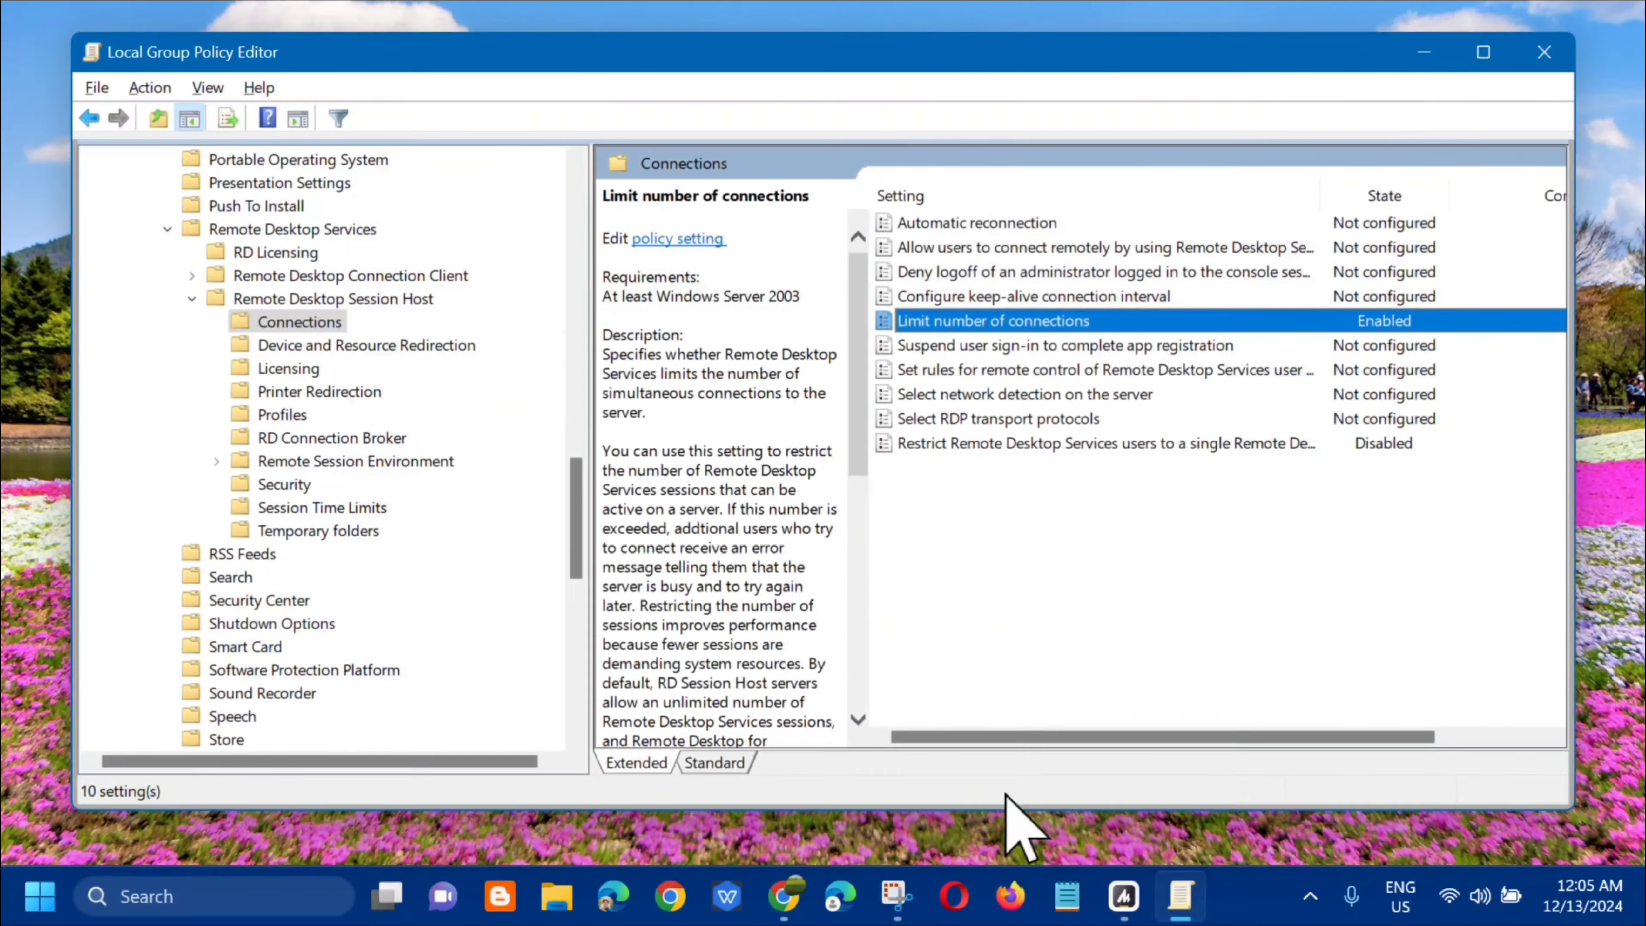
click(1425, 52)
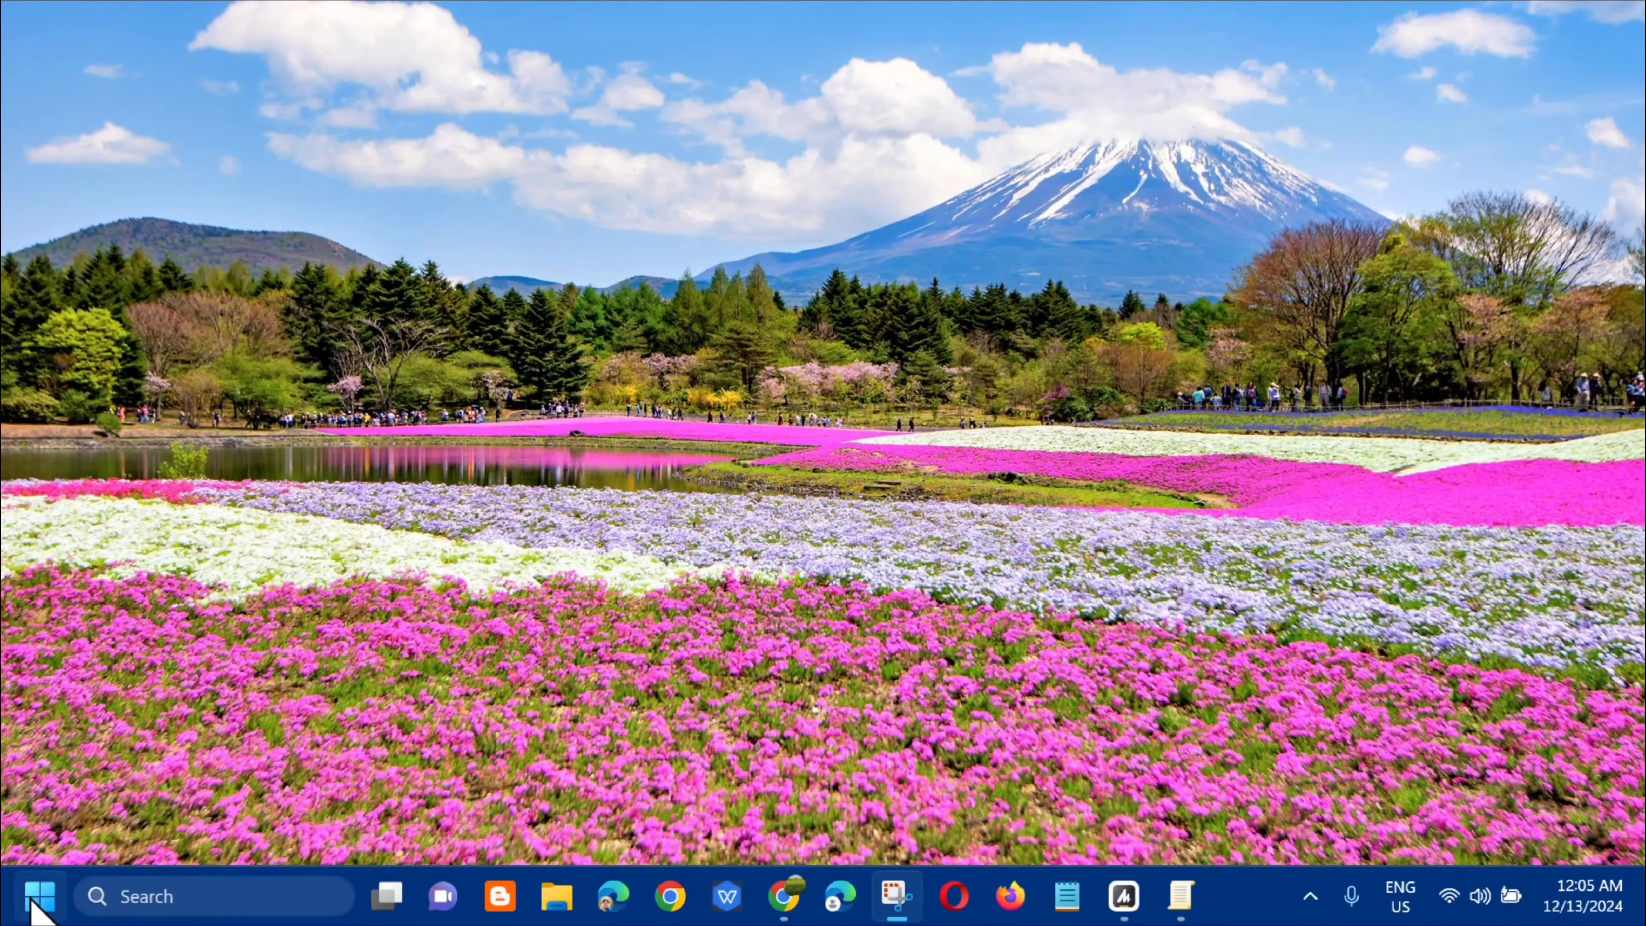
Bring up the computer's power options to locate Restart, and close them without restarting
click(39, 907)
click(746, 809)
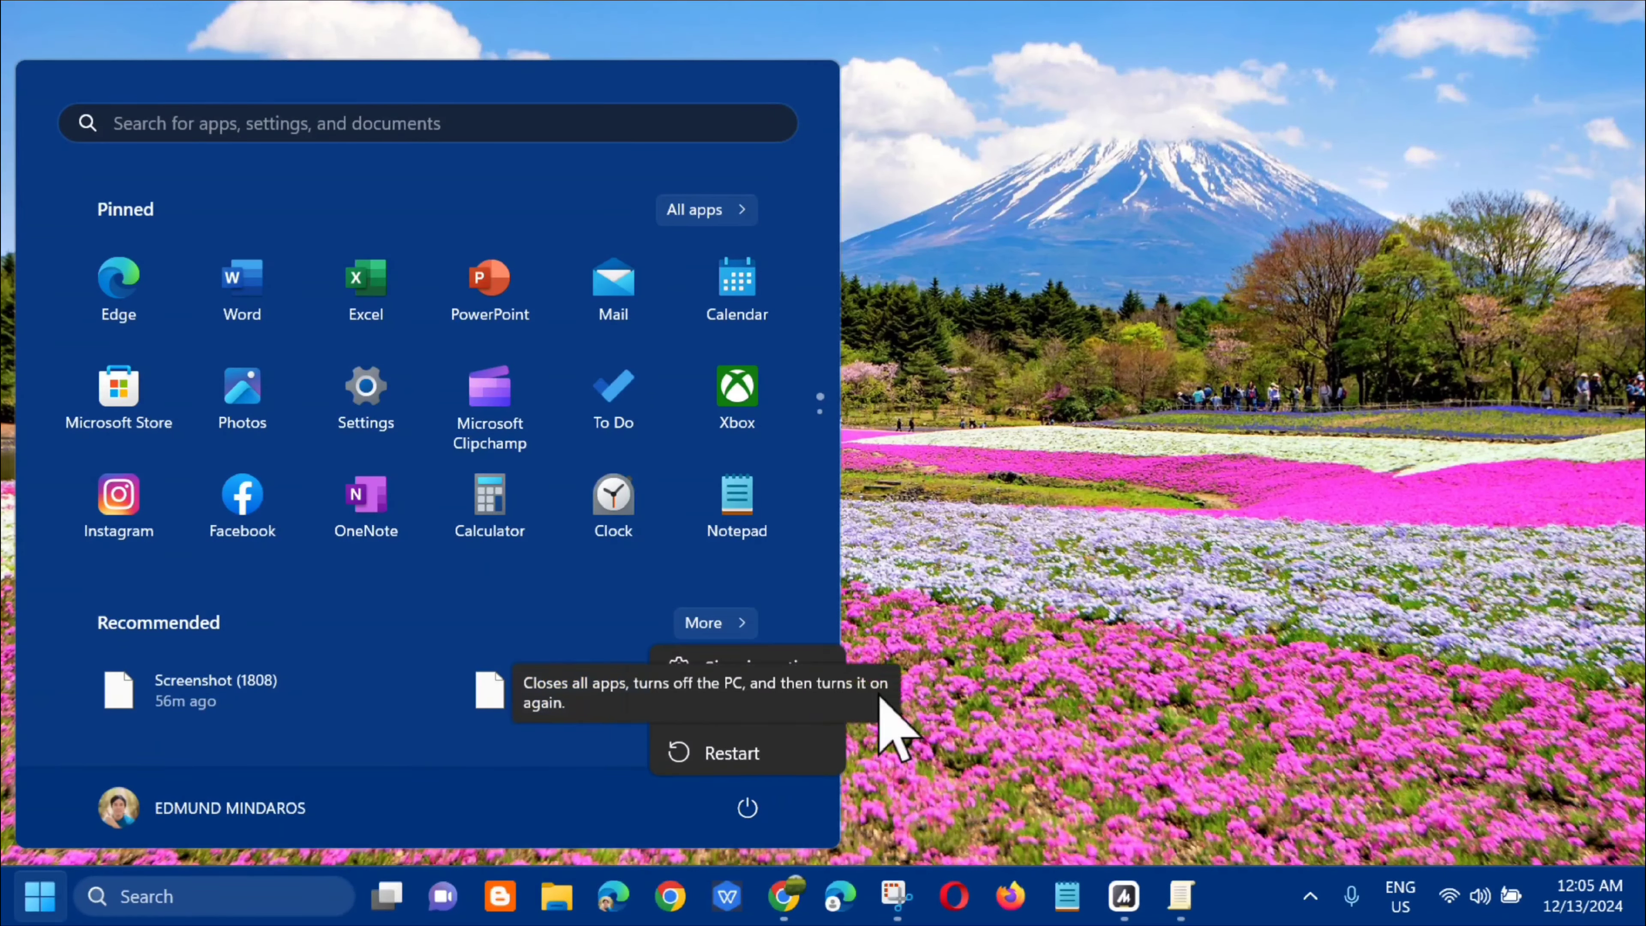
click(1139, 509)
click(1139, 506)
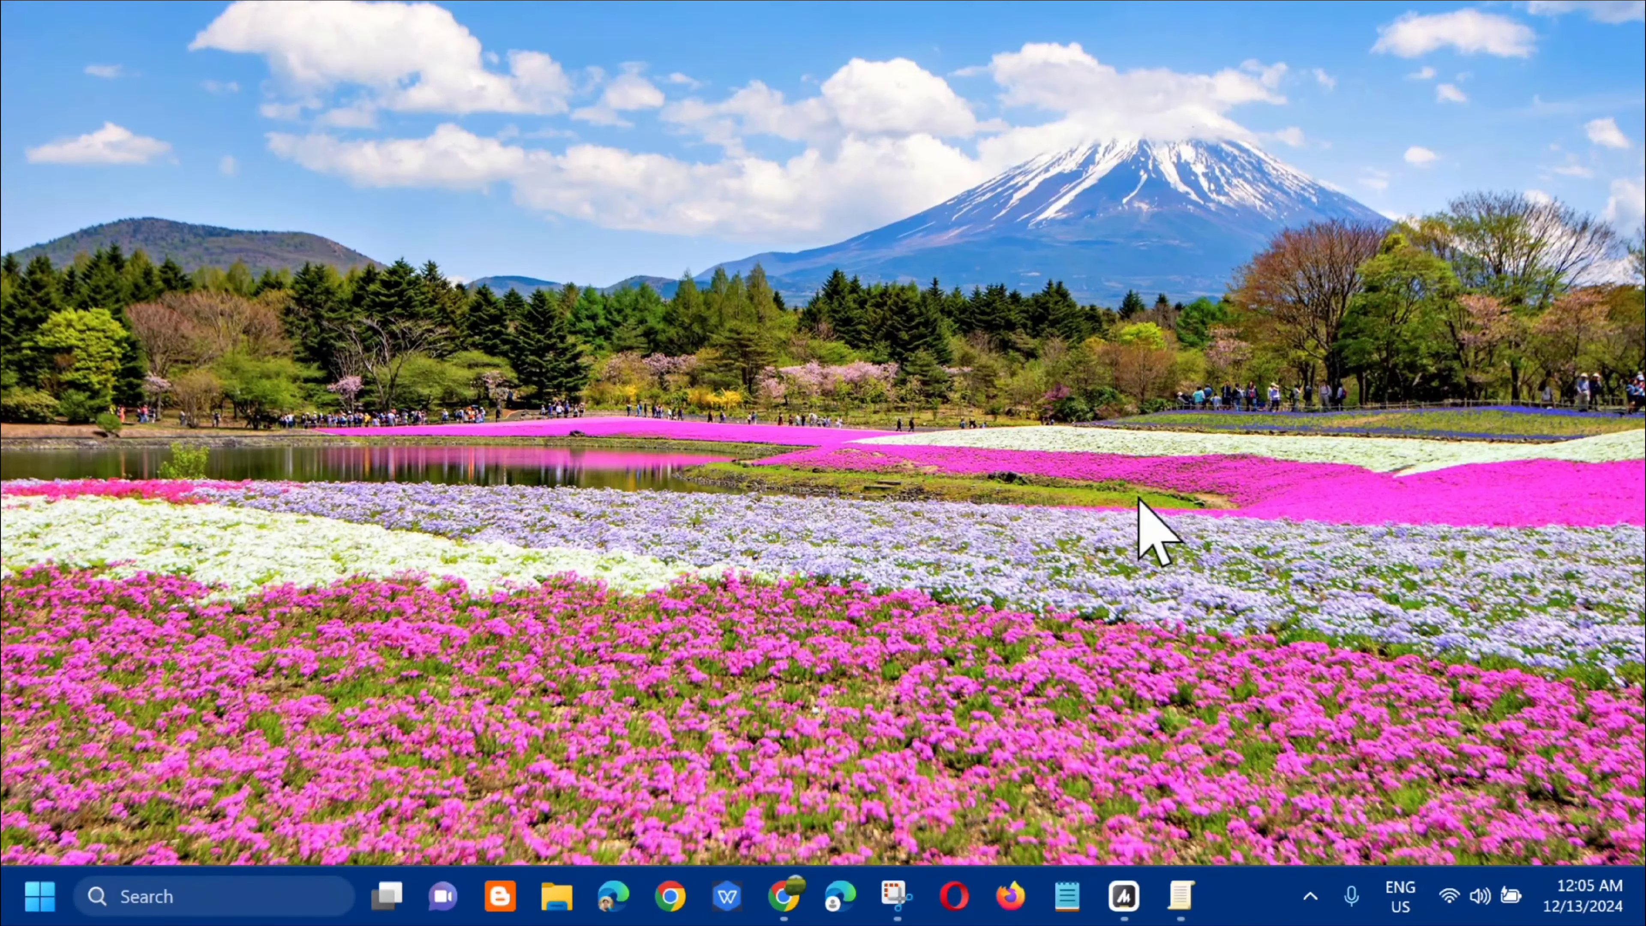